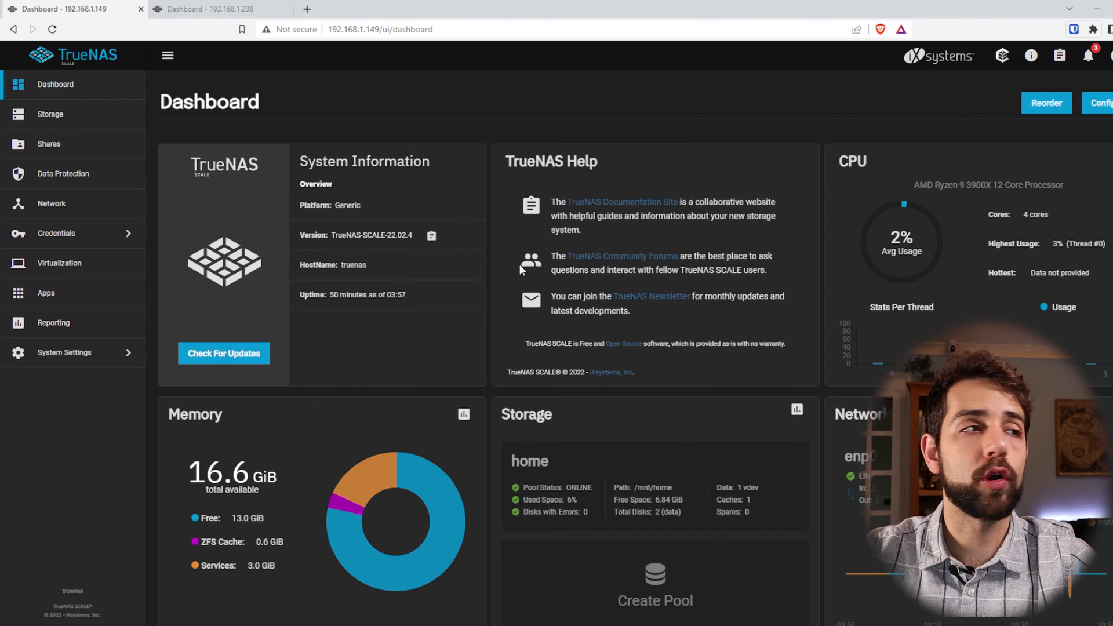
# Compare the datasets in the home pools of the 192.168.1.149 and 192.168.1.238 servers.
pyautogui.click(232, 9)
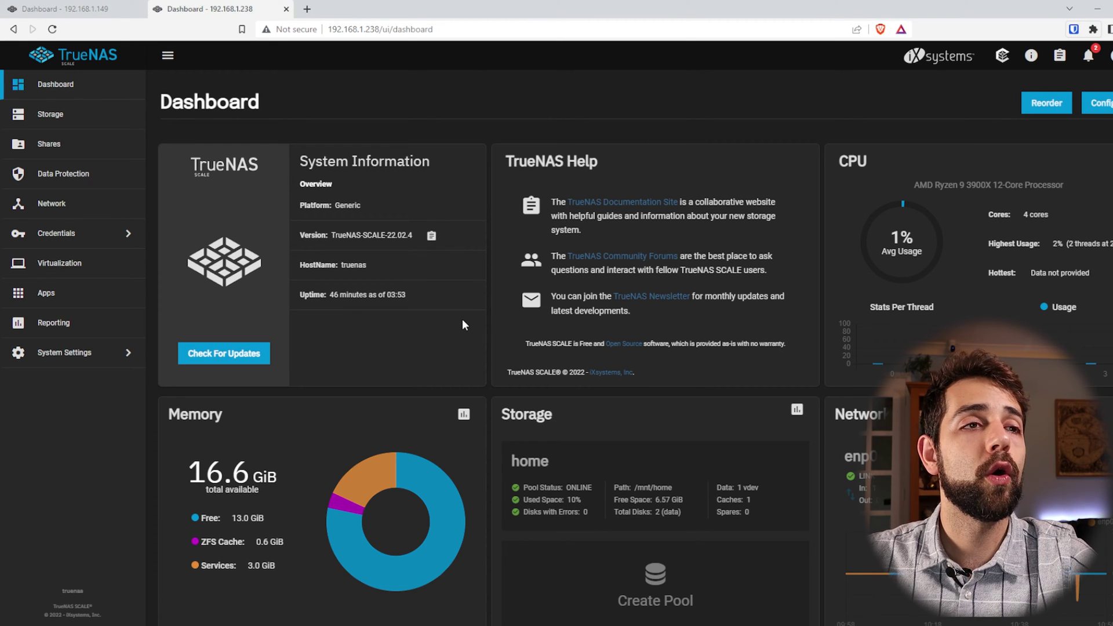
pyautogui.click(70, 8)
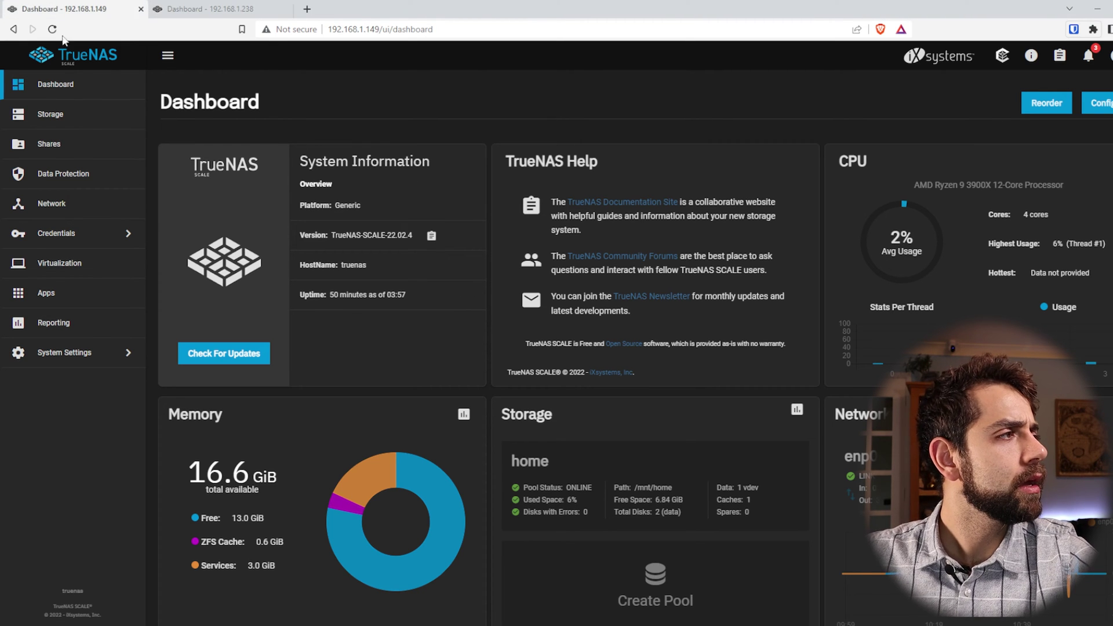
pyautogui.click(78, 116)
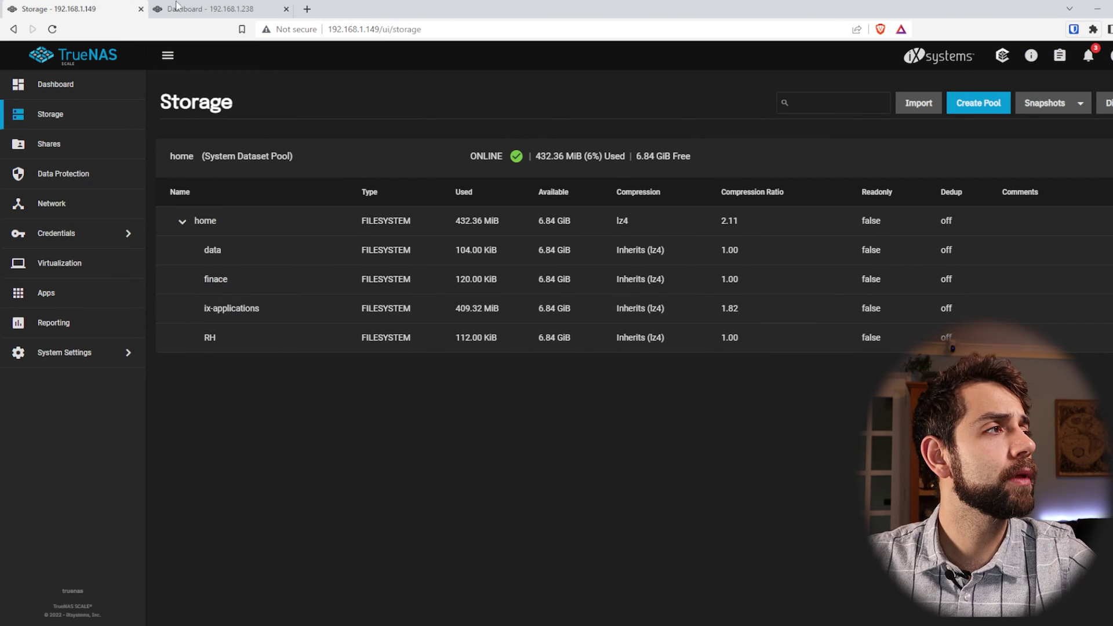
pyautogui.click(220, 8)
pyautogui.click(54, 115)
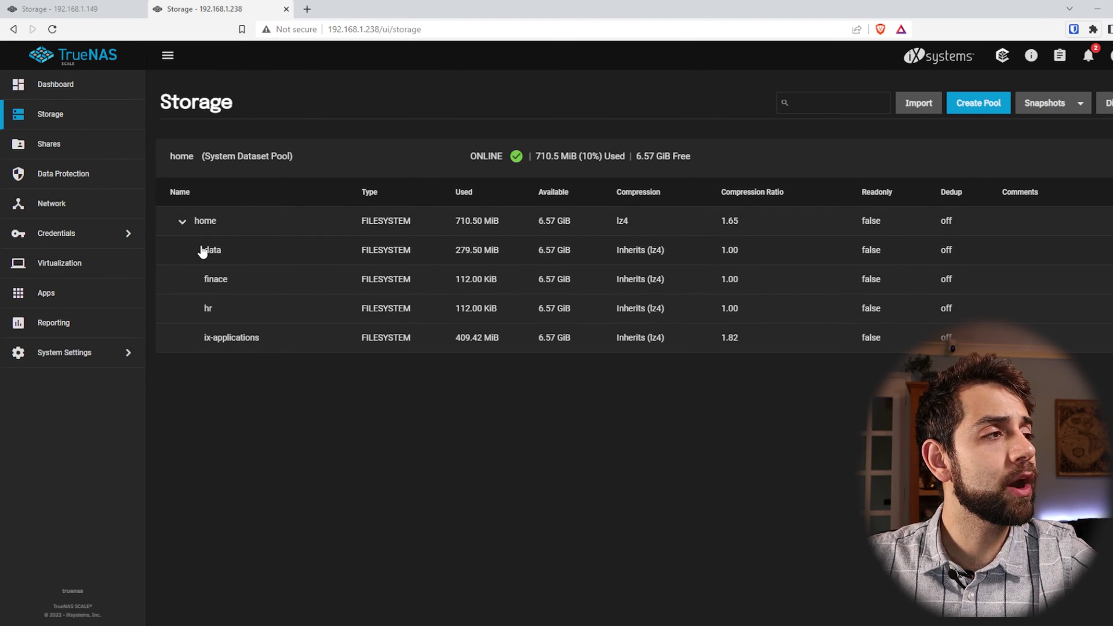
pyautogui.click(52, 8)
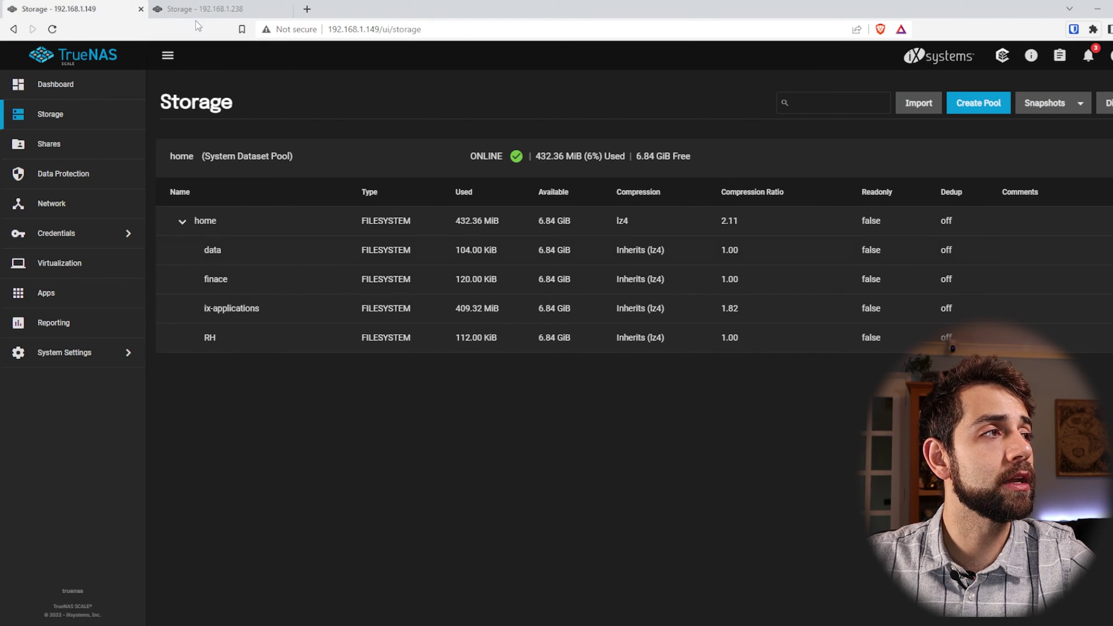
pyautogui.hotkey('ctrl', 'Tab')
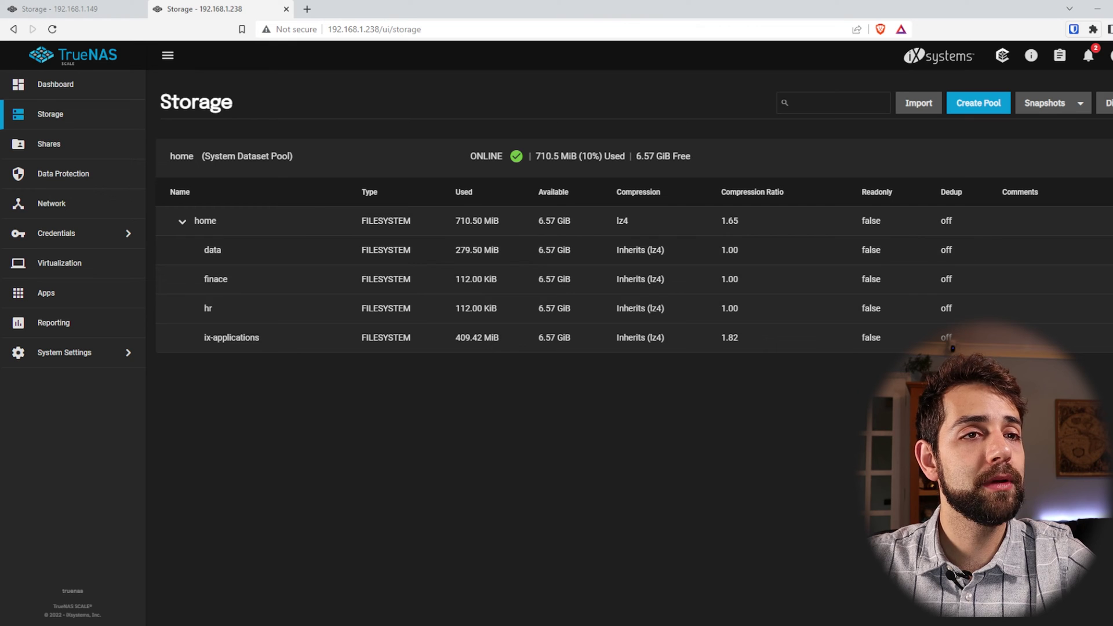
# Add a dataset named backup to the home pool on 192.168.1.238, keeping the default options.
pyautogui.click(1108, 220)
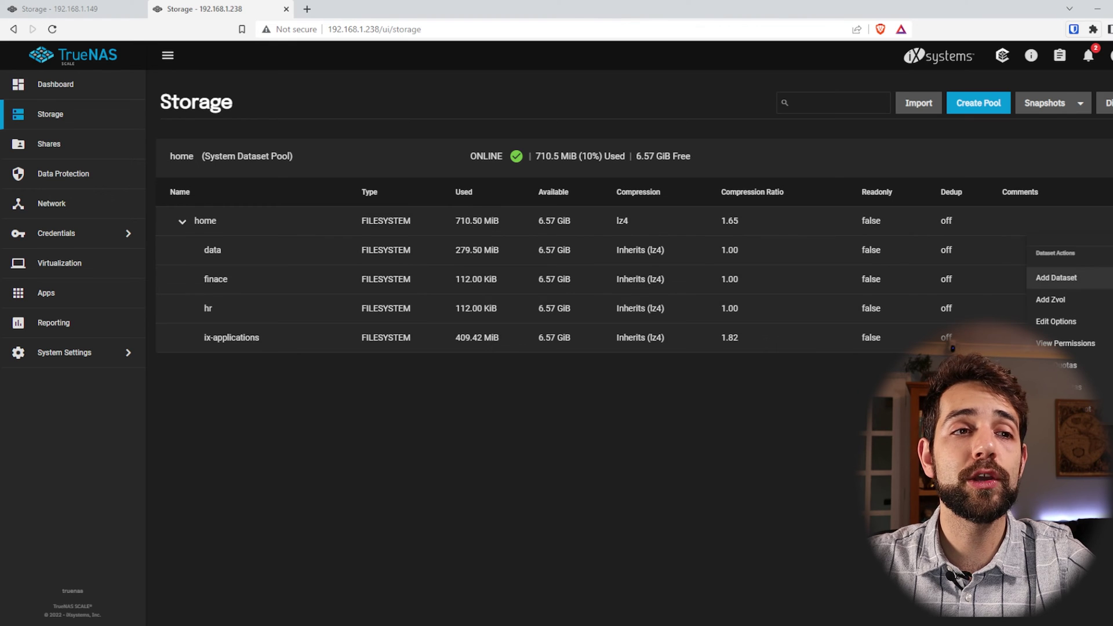
pyautogui.click(1076, 278)
pyautogui.click(767, 239)
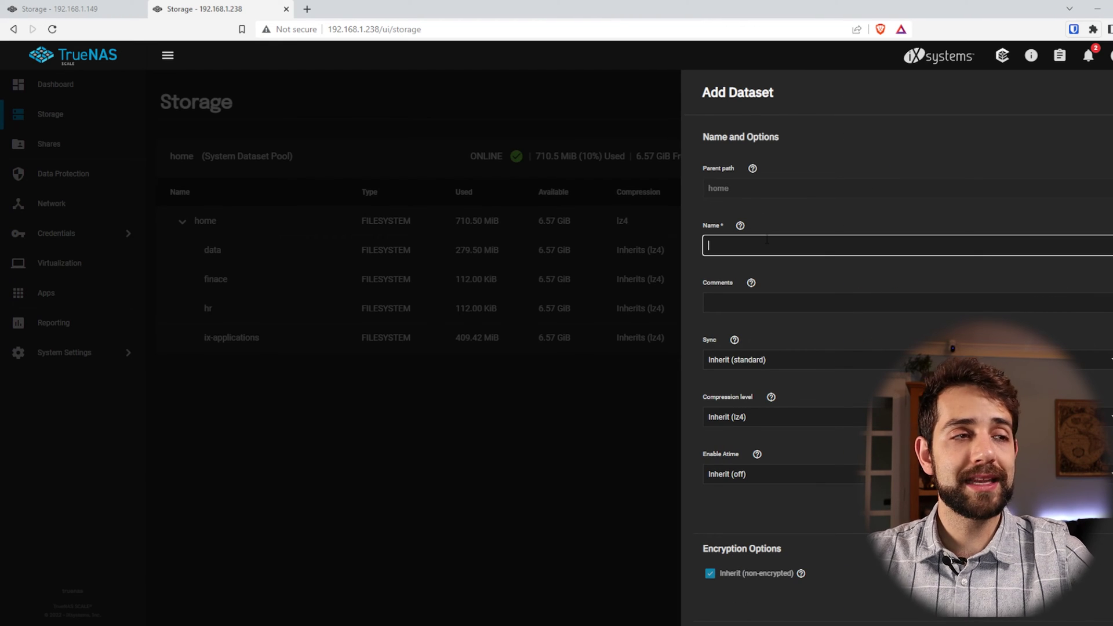
pyautogui.write('backup')
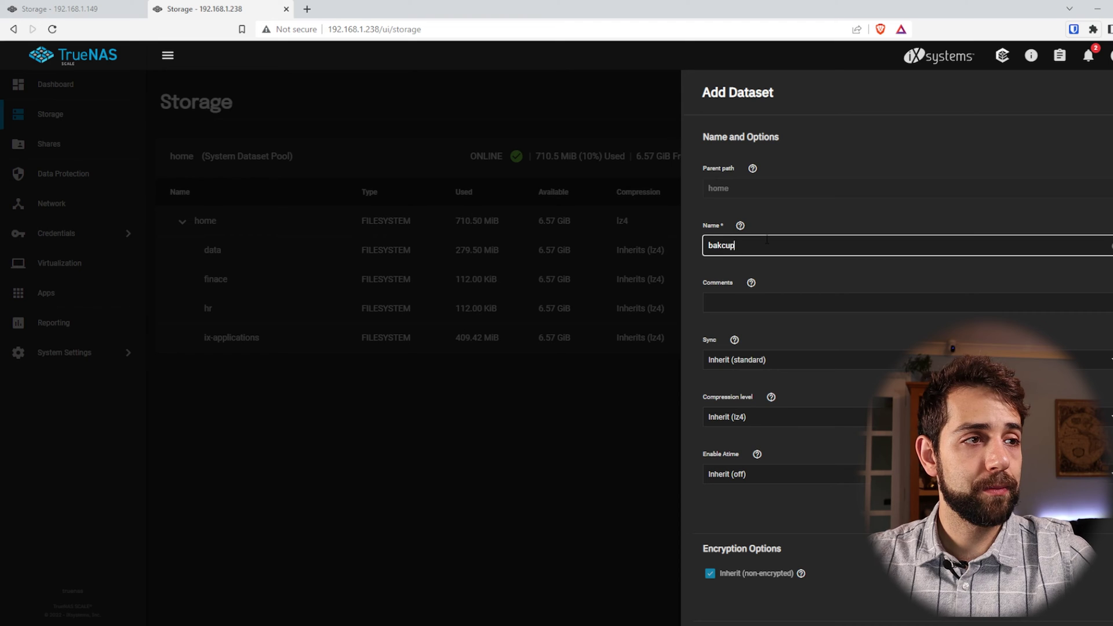
pyautogui.scroll(-5, 736, 353)
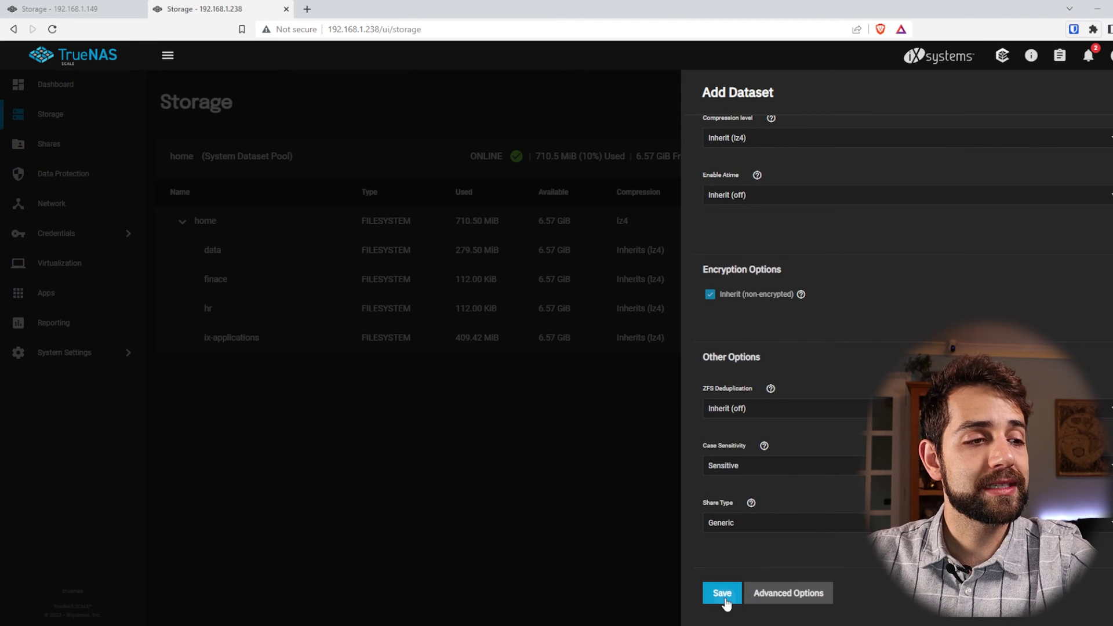
pyautogui.click(718, 598)
pyautogui.moveTo(357, 250); pyautogui.dragTo(987, 261)
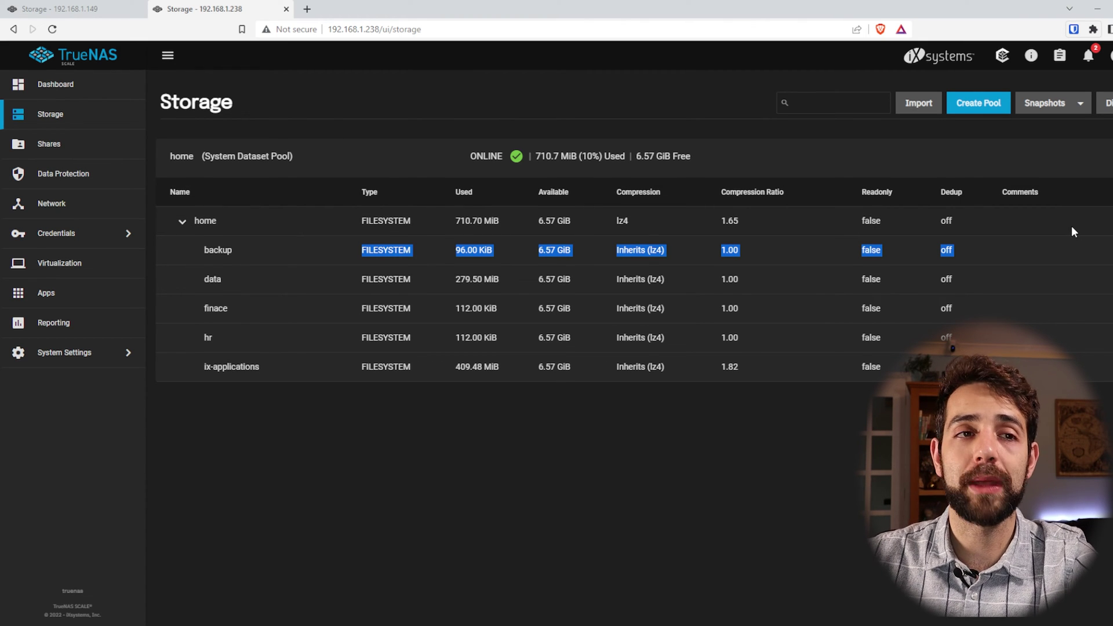
pyautogui.click(1103, 233)
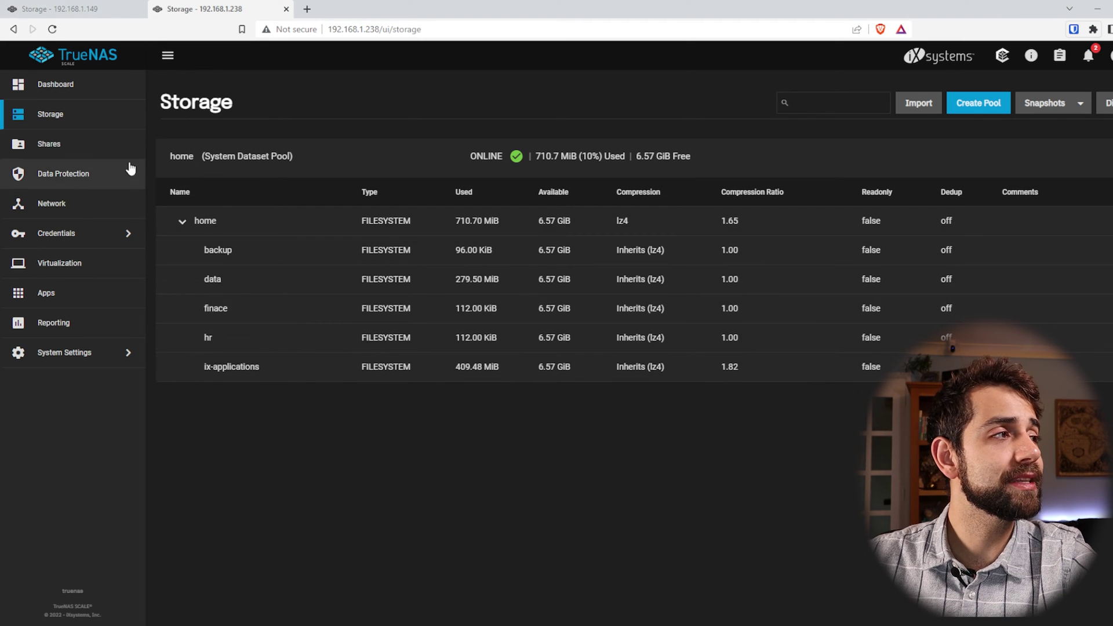
# Turn on the Rsync service on 192.168.1.238 and set it to start automatically.
pyautogui.click(73, 146)
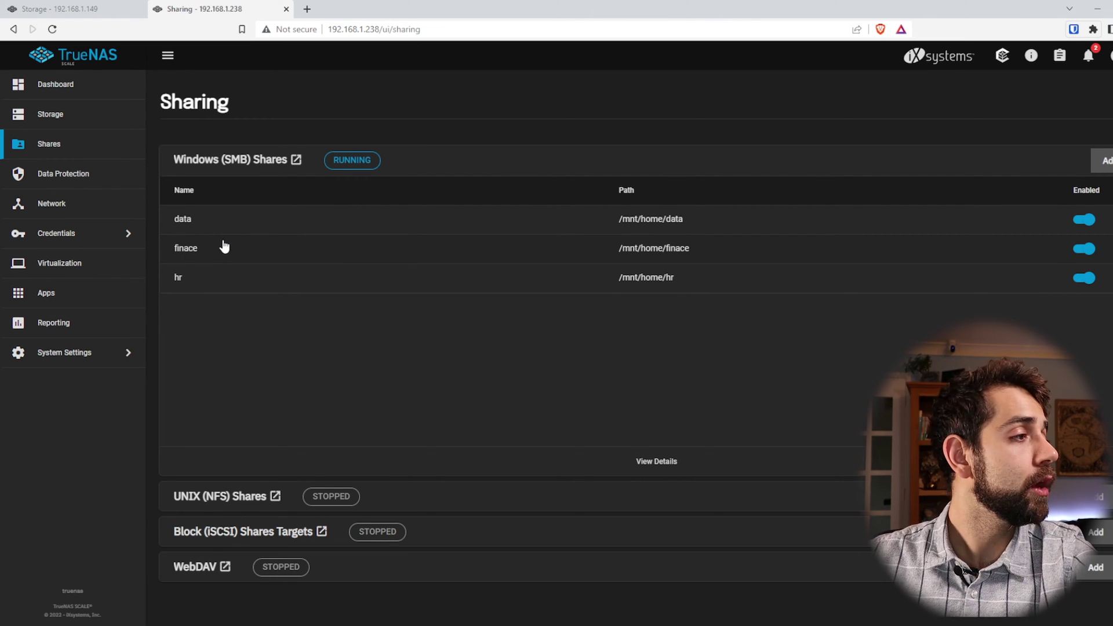
pyautogui.click(65, 359)
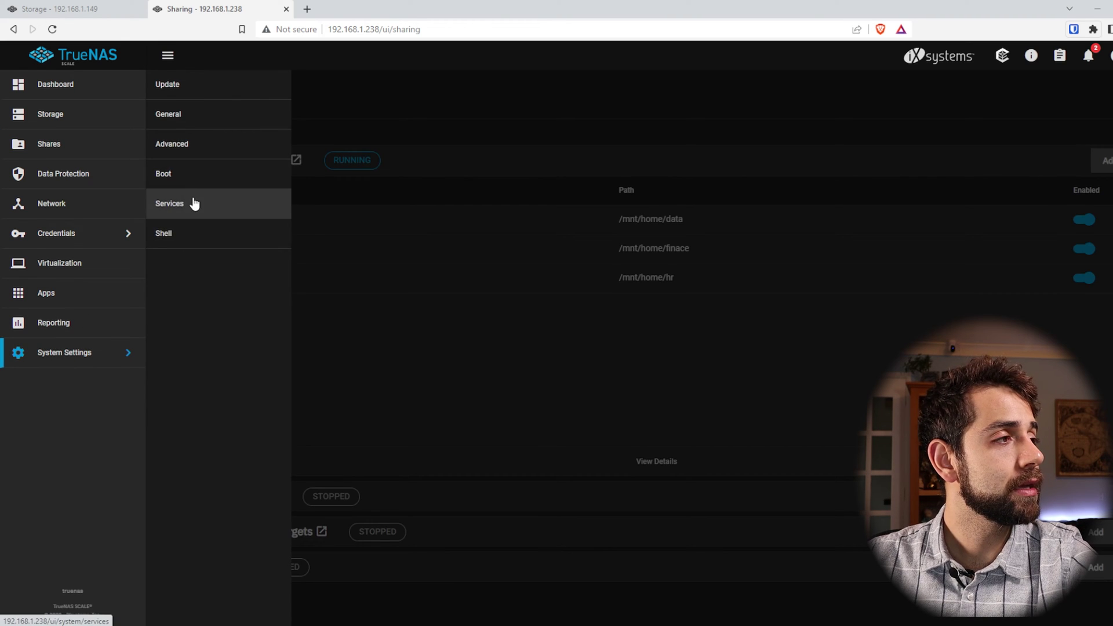
pyautogui.click(194, 203)
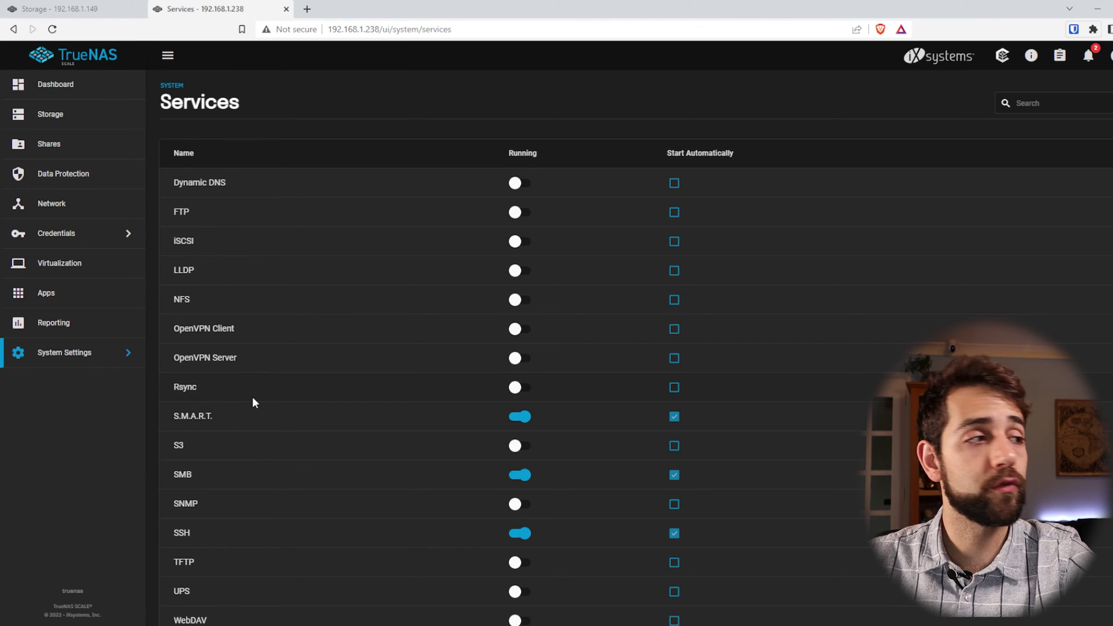
pyautogui.scroll(-1, 238, 416)
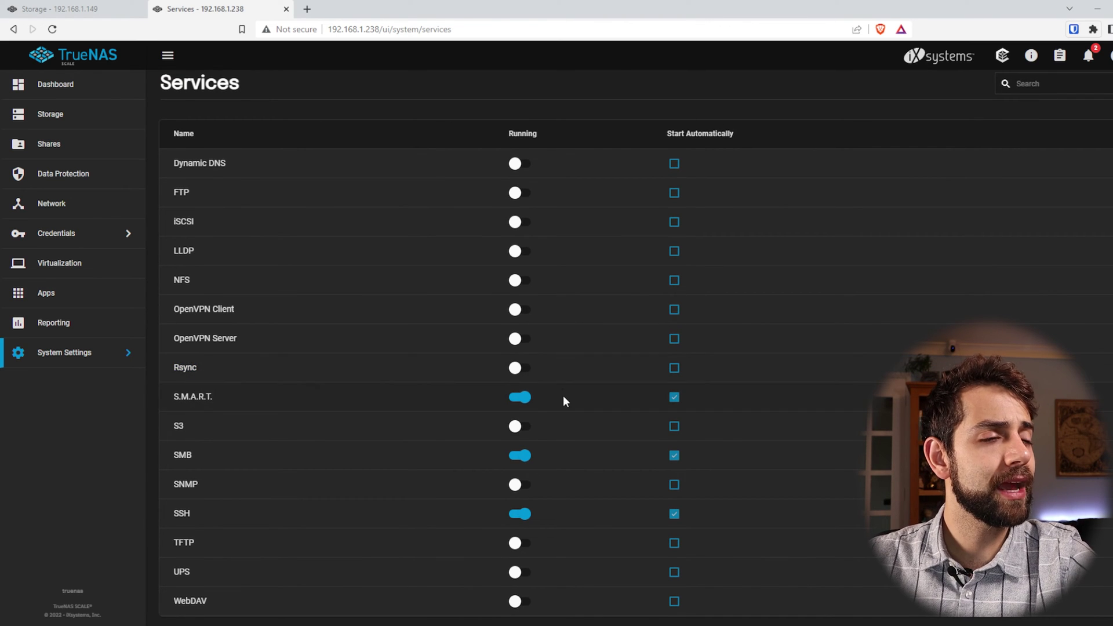
pyautogui.click(515, 369)
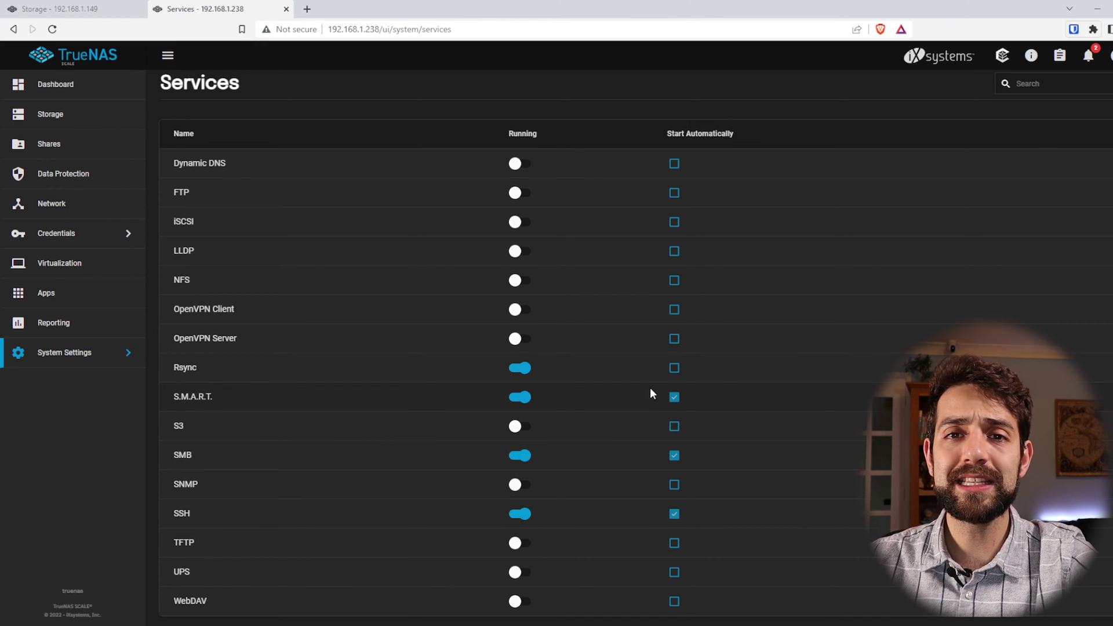
pyautogui.click(674, 368)
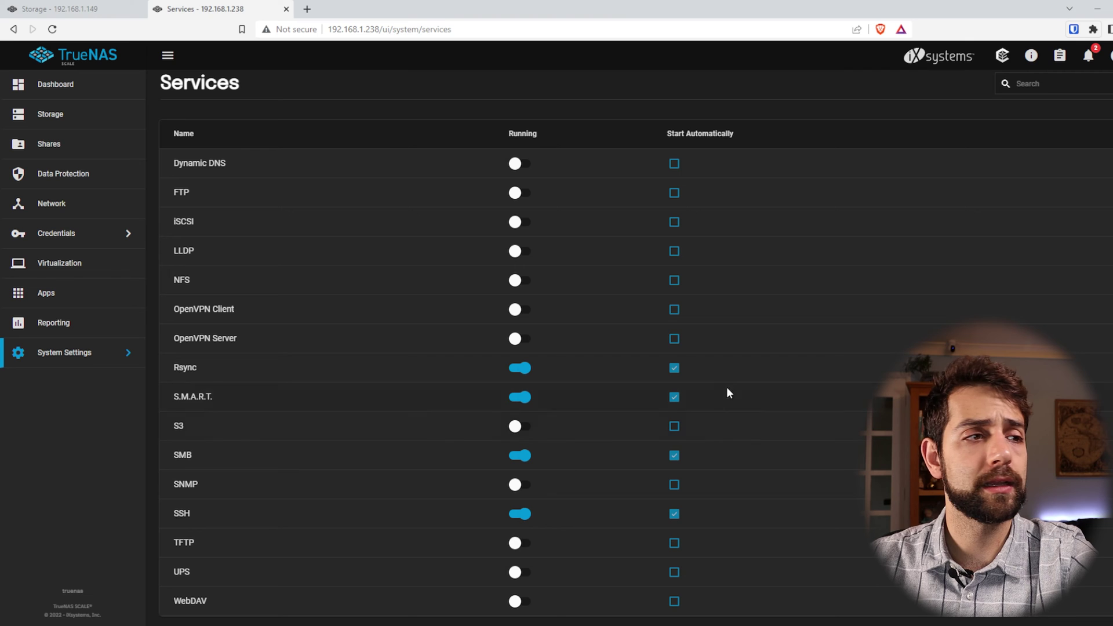
# Review the Rsync service's TCP port and start a new Rsync module named backup.
pyautogui.click(1090, 367)
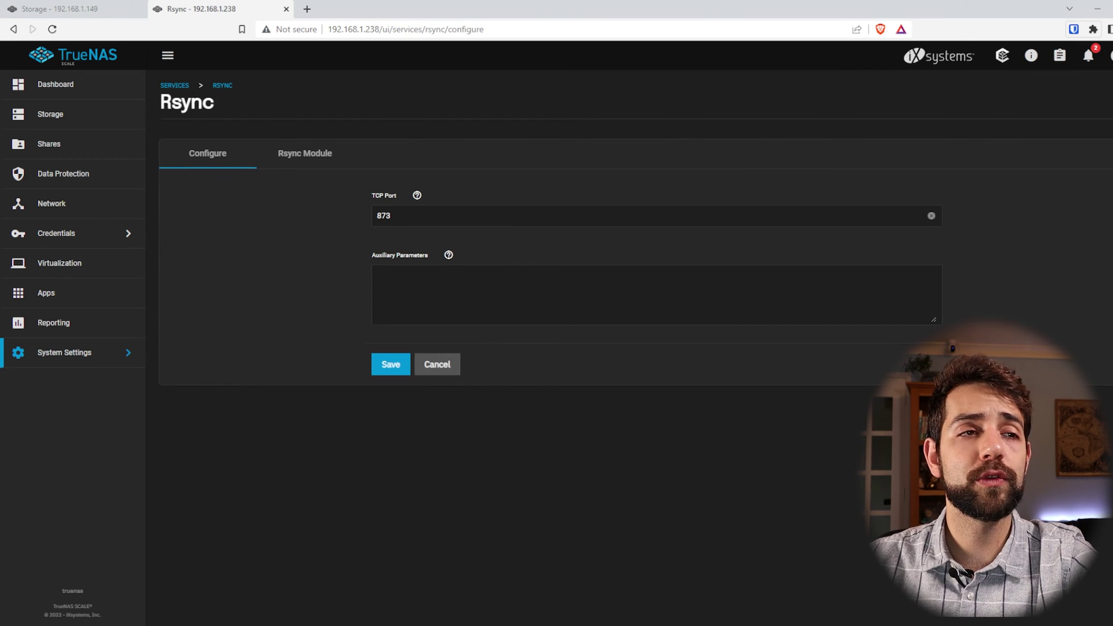
pyautogui.doubleClick(408, 215)
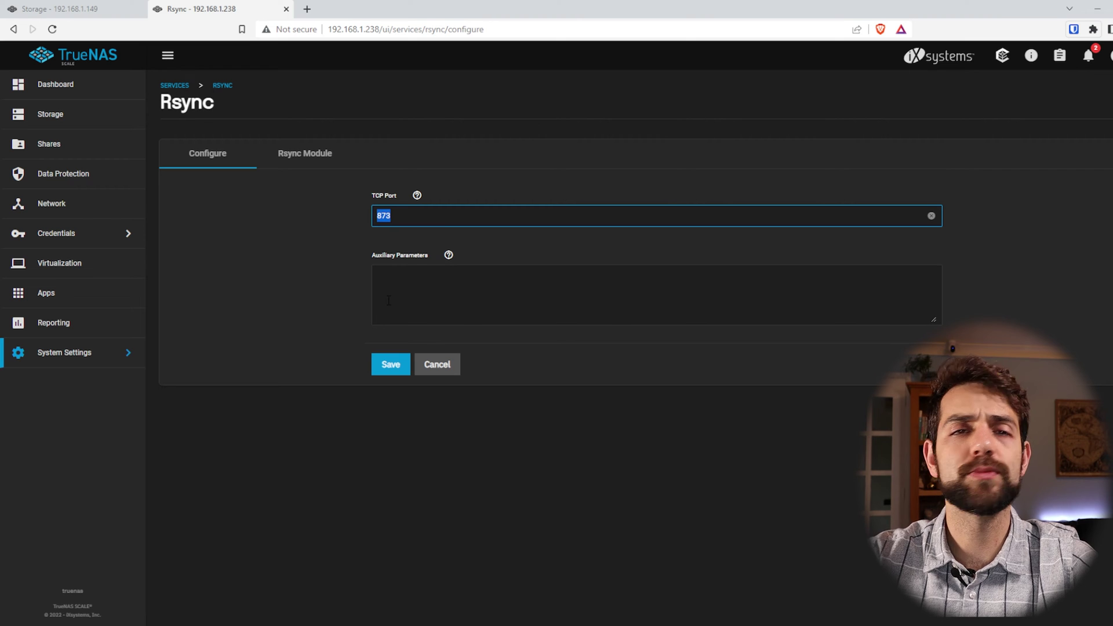
pyautogui.click(304, 167)
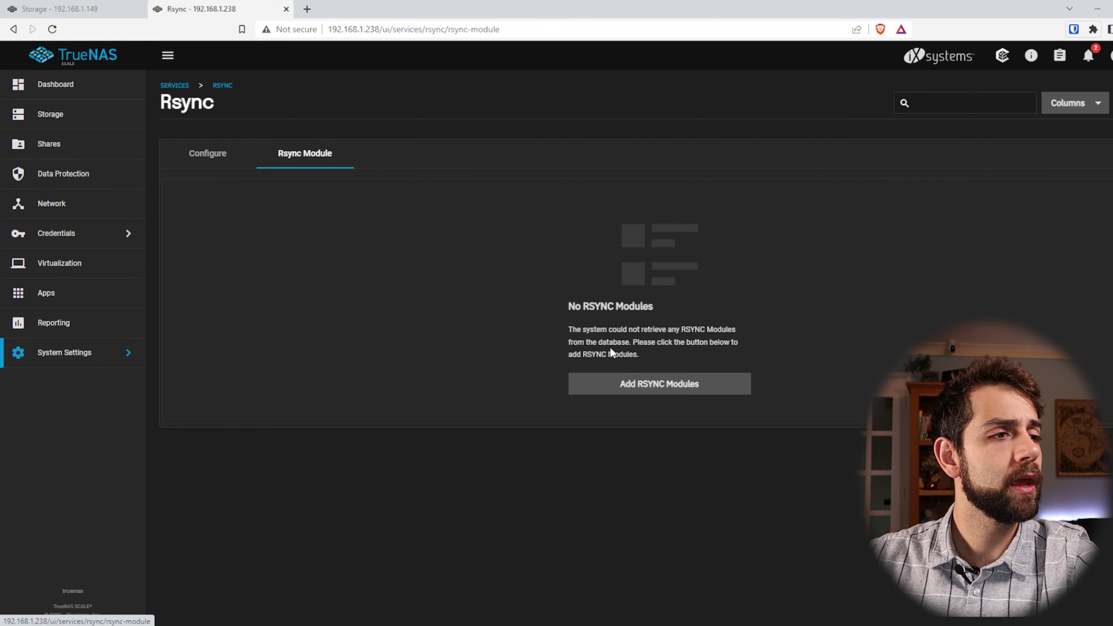
pyautogui.click(687, 388)
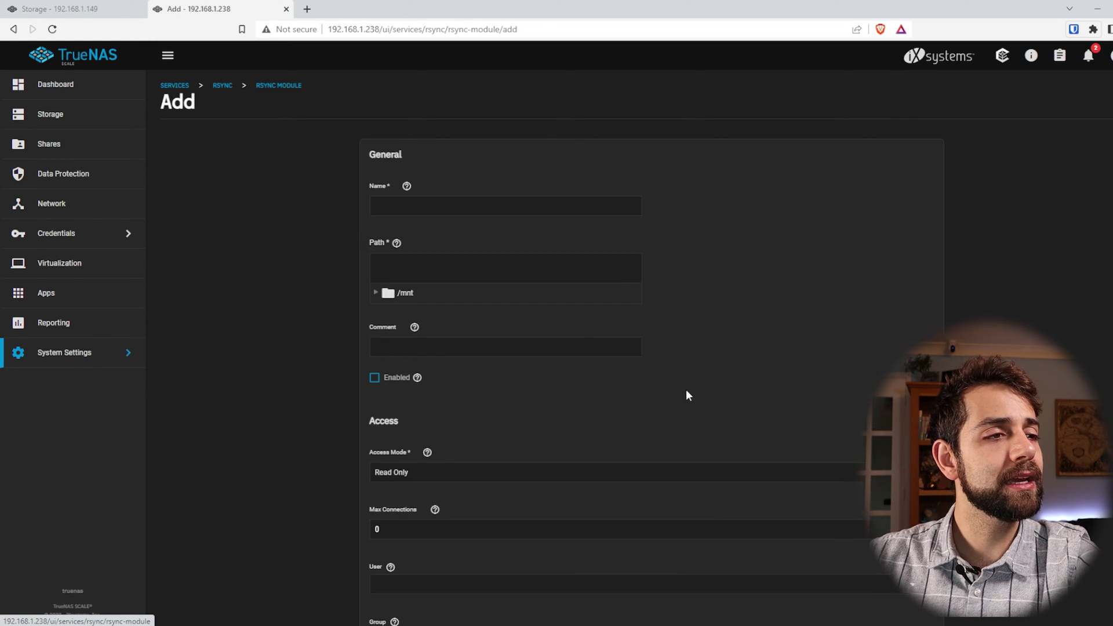
pyautogui.click(436, 205)
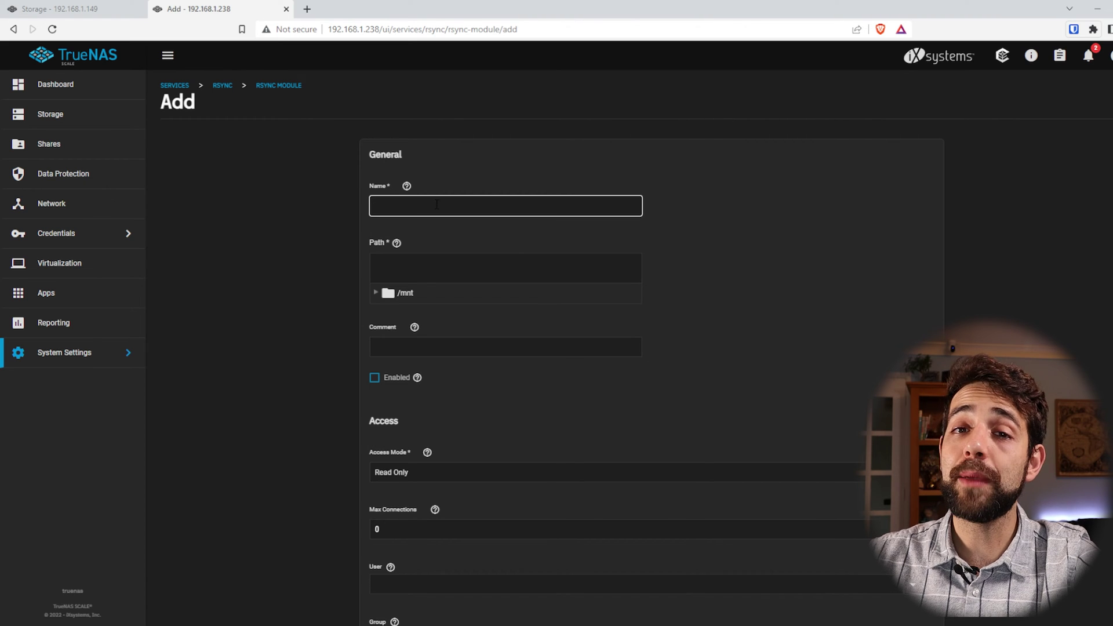
pyautogui.write('back')
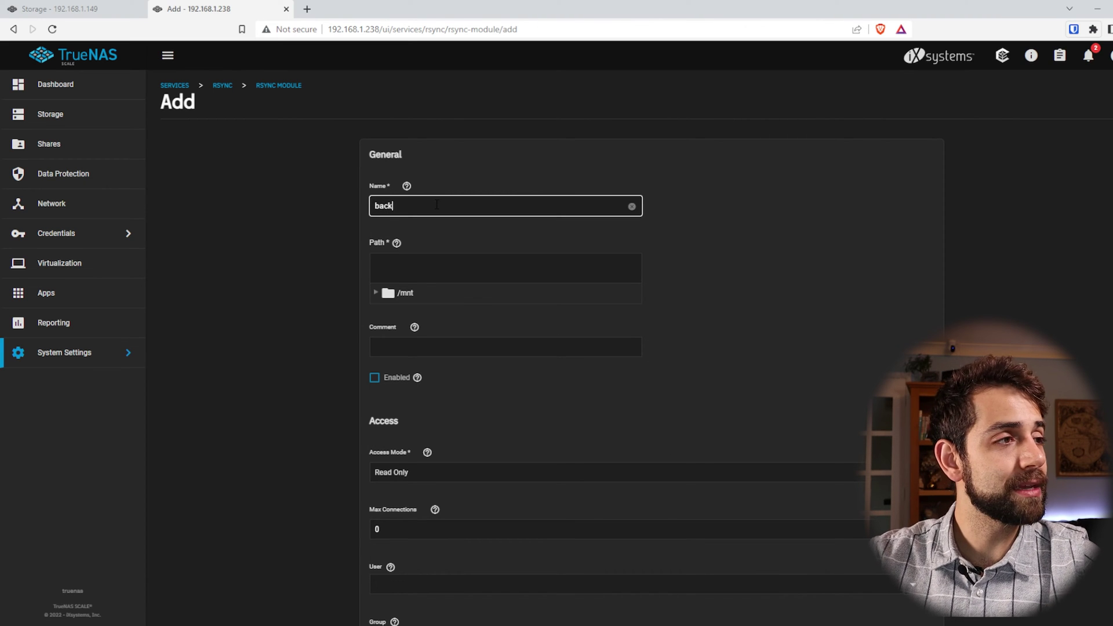
pyautogui.write('up')
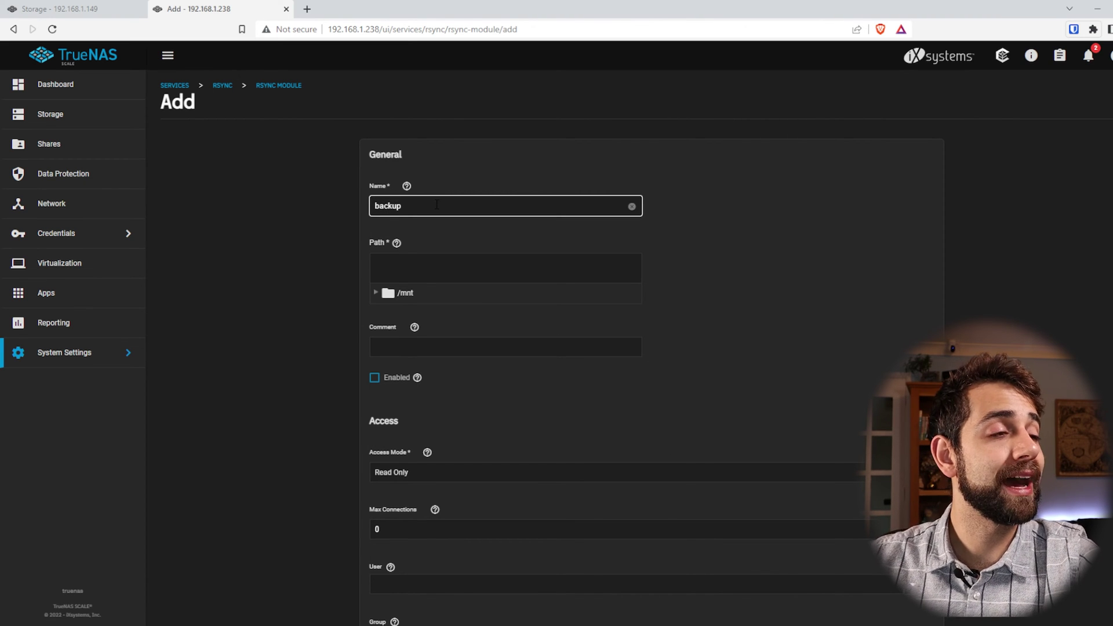
# Set the module's path to /mnt/home/backup and enable the module.
pyautogui.click(388, 297)
pyautogui.click(392, 314)
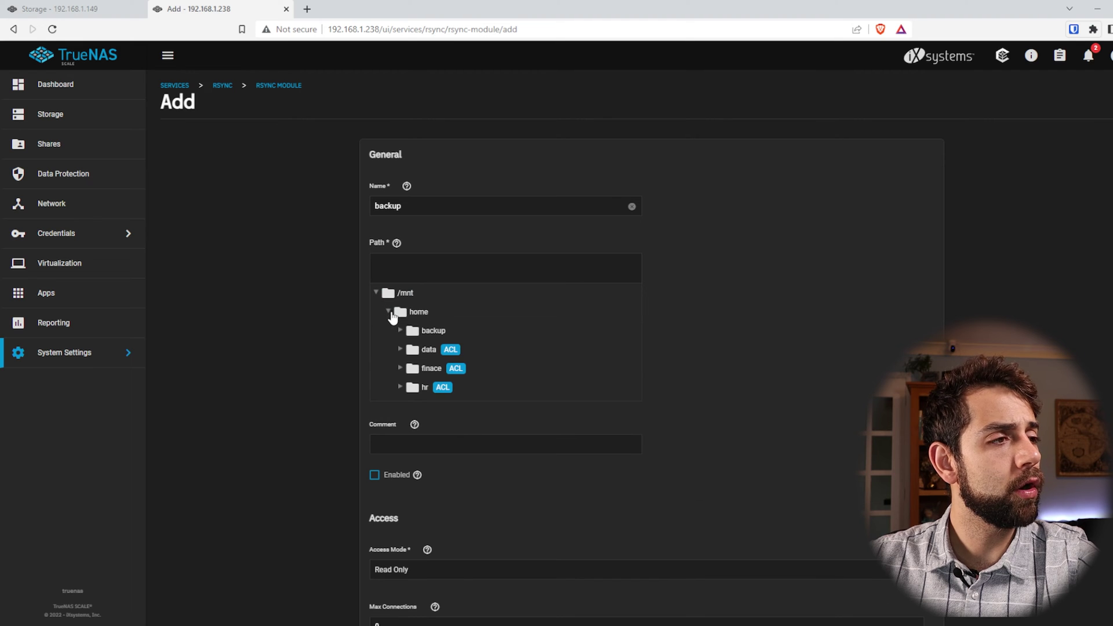
pyautogui.click(429, 331)
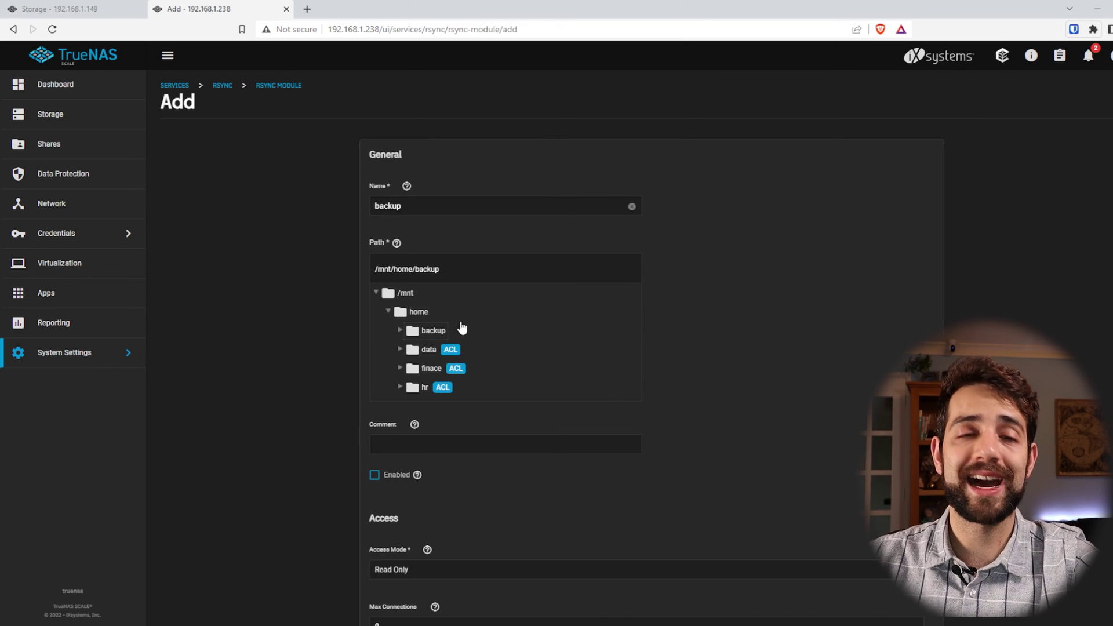
pyautogui.scroll(-2, 478, 326)
pyautogui.click(392, 355)
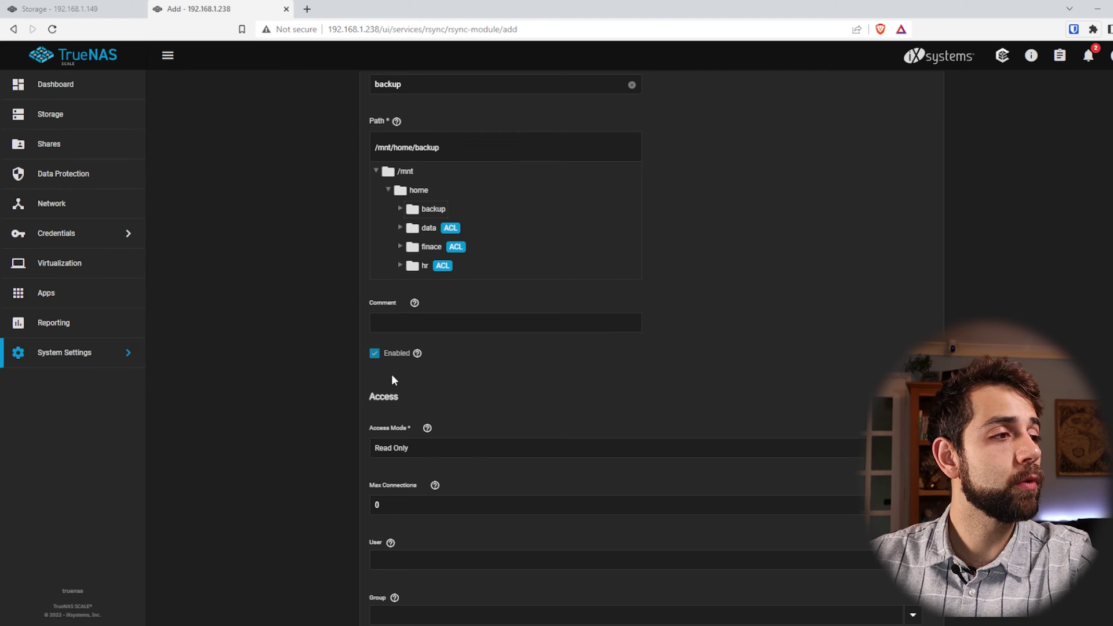
# Set the Rsync module's access mode to Read and Write.
pyautogui.scroll(-2, 392, 381)
pyautogui.click(396, 328)
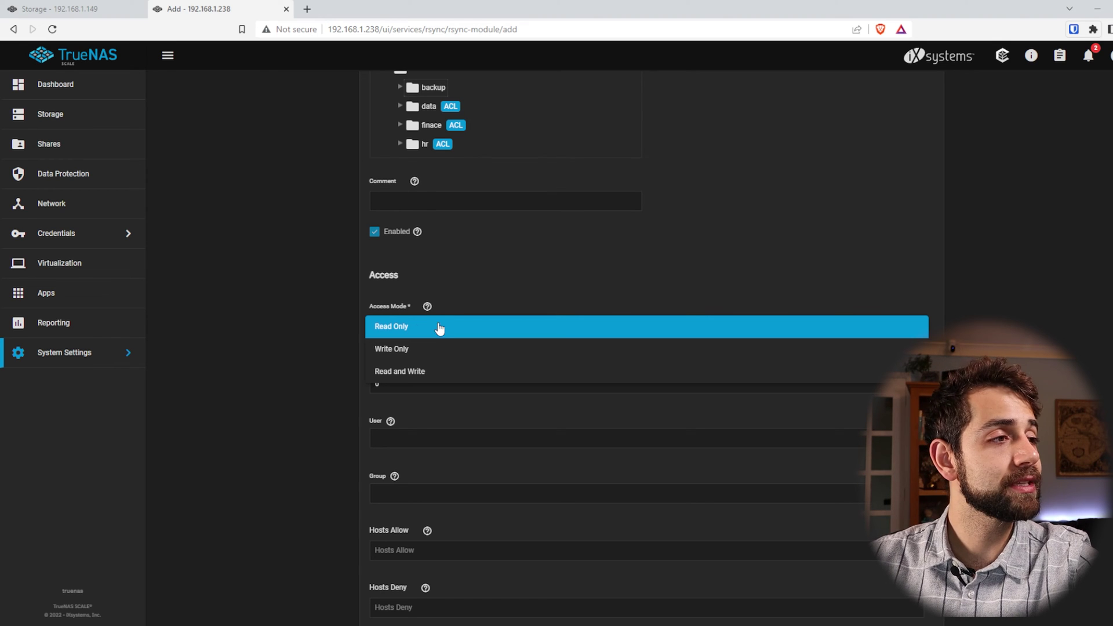
pyautogui.click(410, 351)
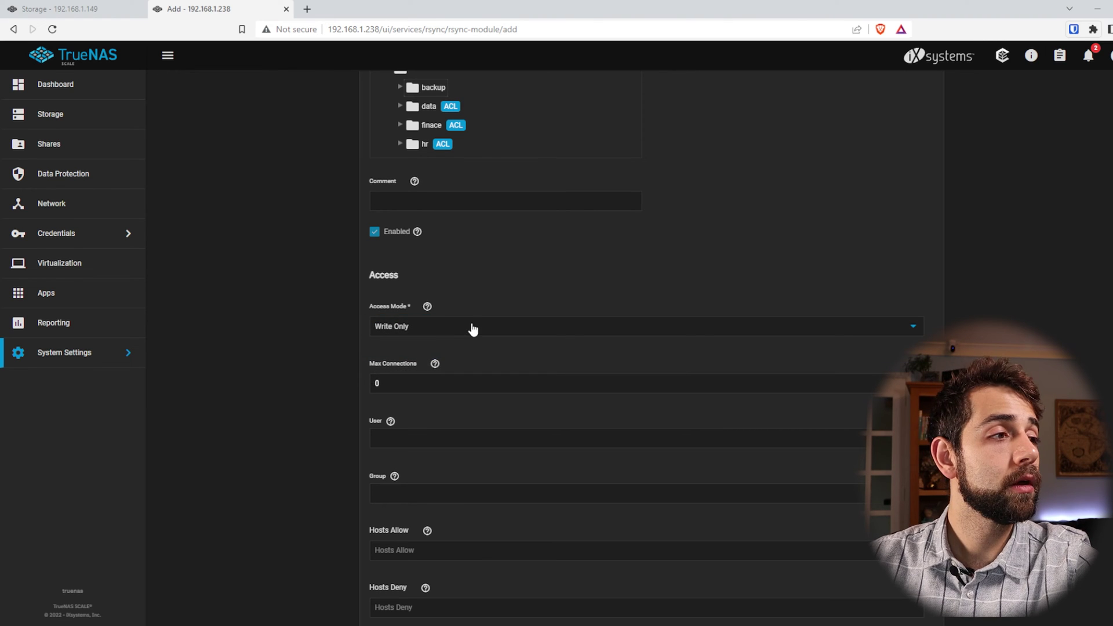
pyautogui.click(473, 329)
pyautogui.click(406, 352)
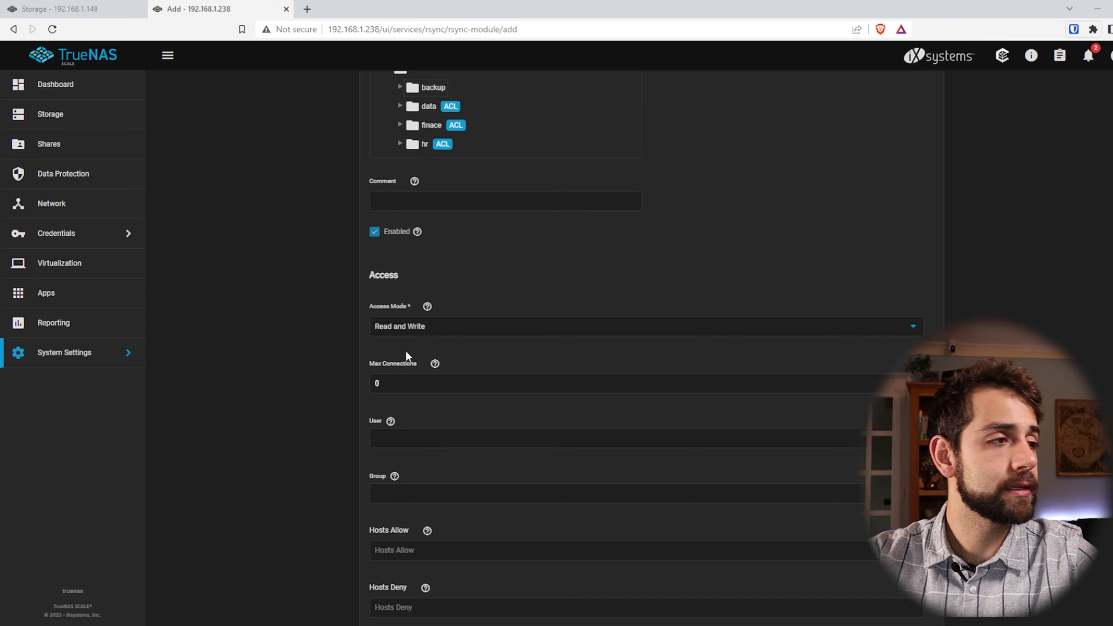
# Check the Max Connections help, set the Rsync module's user and group to root, and save the module.
pyautogui.click(435, 366)
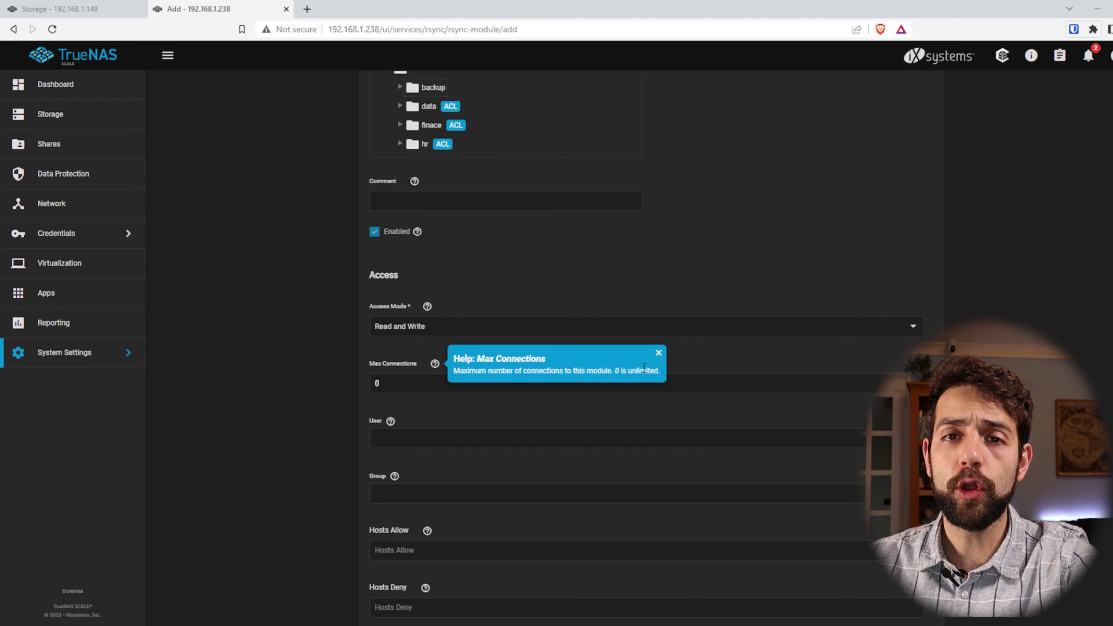
pyautogui.doubleClick(397, 393)
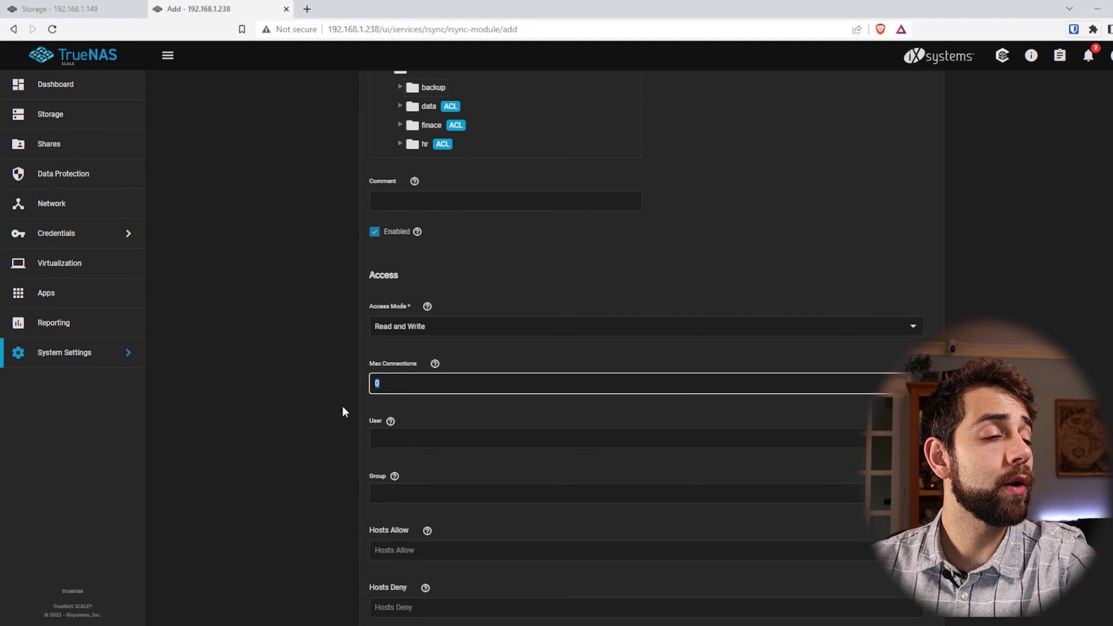
pyautogui.scroll(-2, 466, 440)
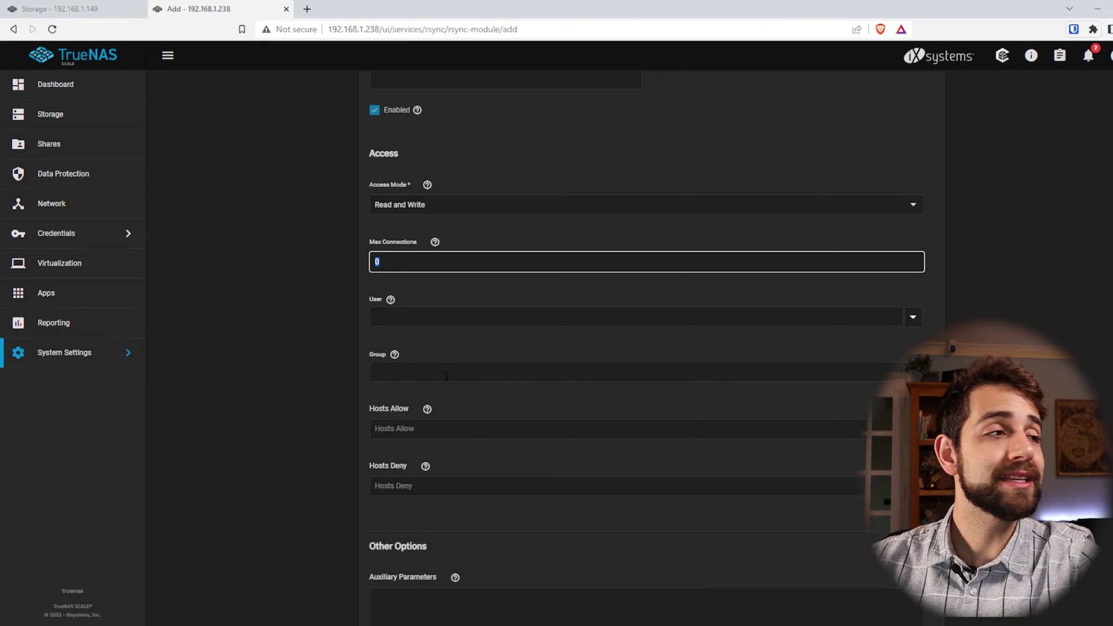
pyautogui.click(914, 317)
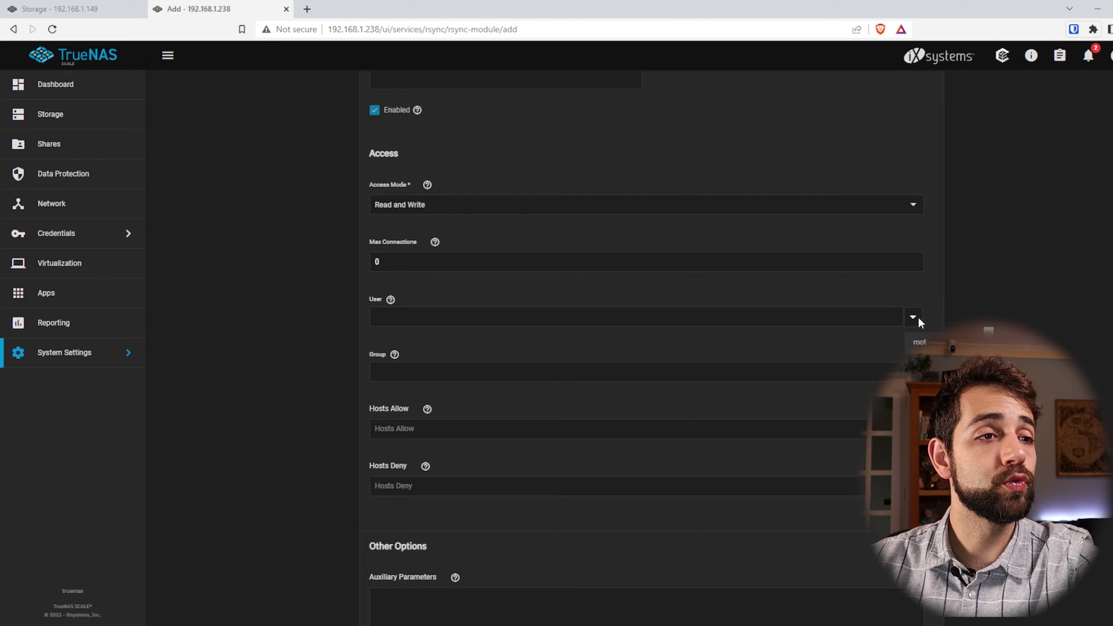
pyautogui.click(924, 336)
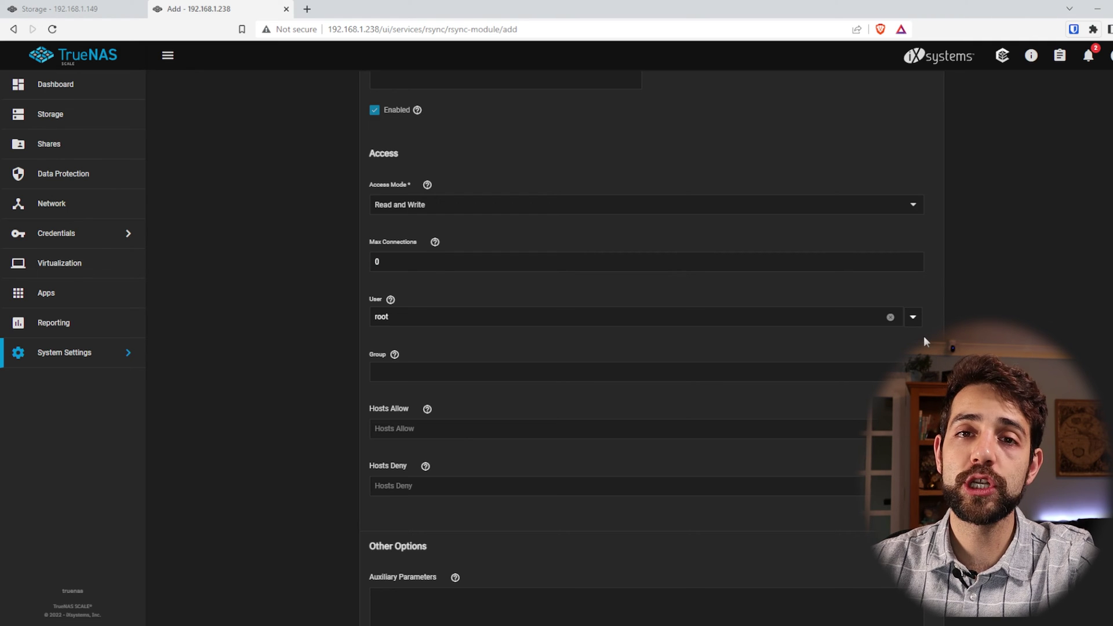
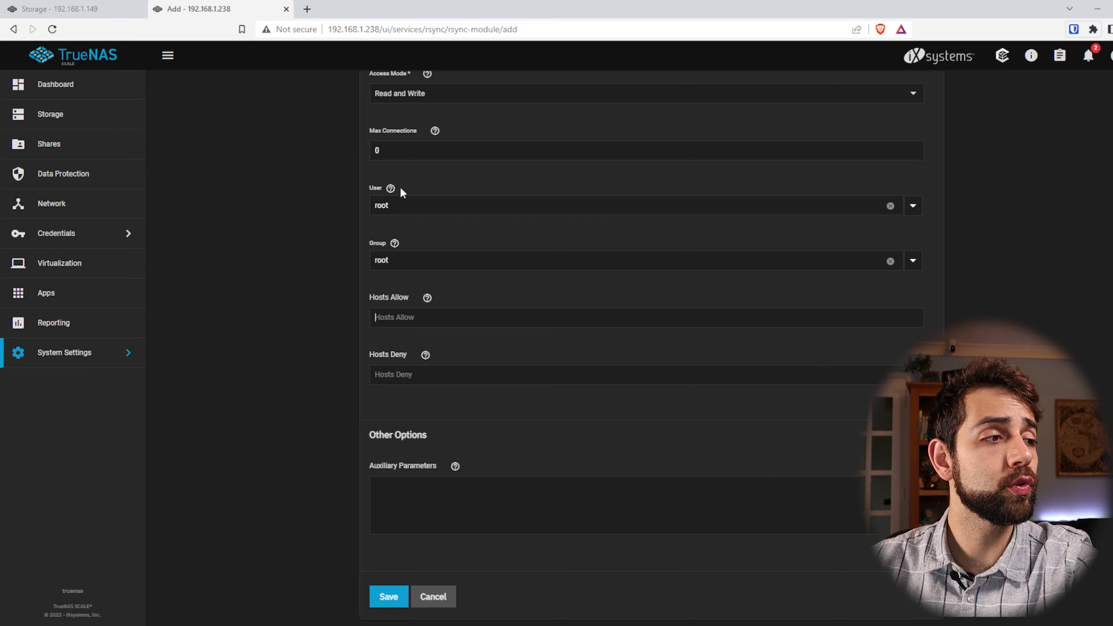
pyautogui.click(390, 598)
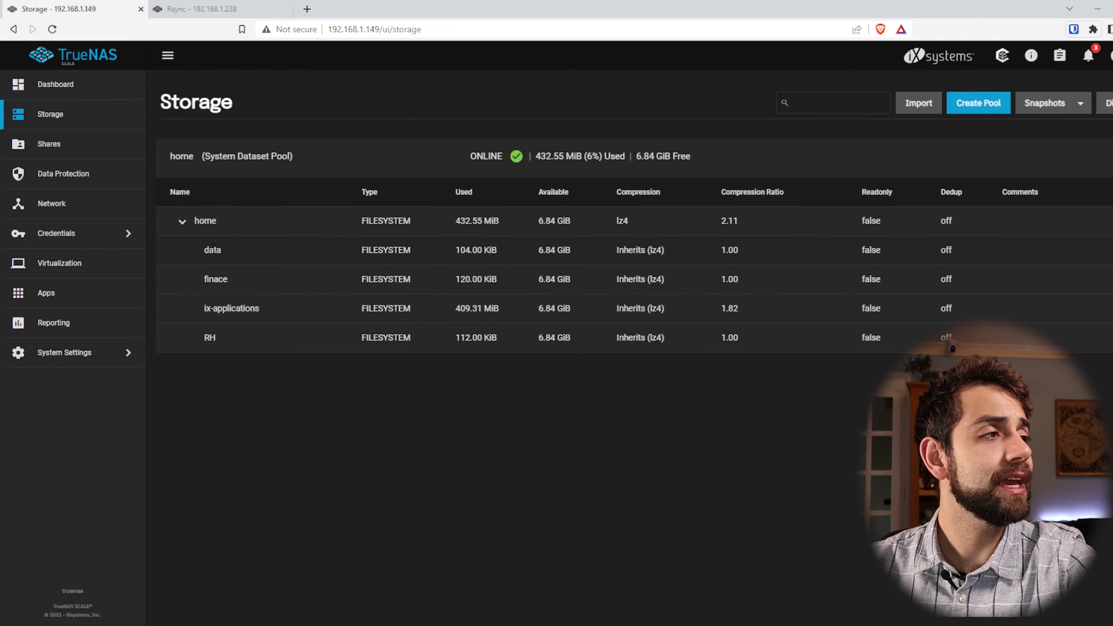
# Switch to the 192.168.1.149 server and start a new Rsync task with /mnt/home/data as its source path.
pyautogui.moveTo(213, 250); pyautogui.dragTo(230, 246)
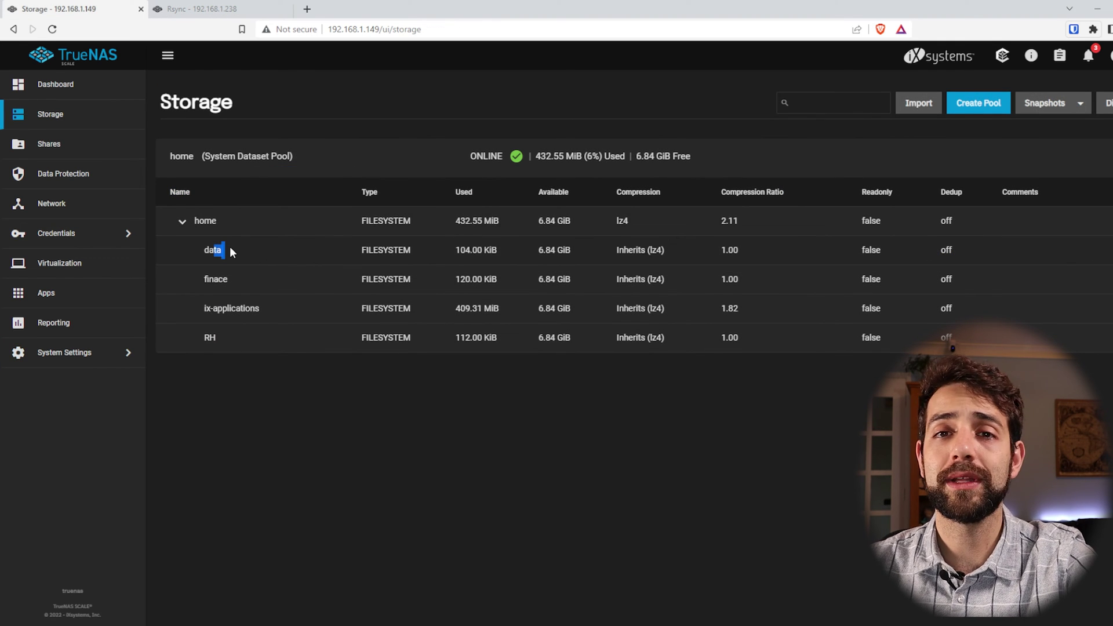
pyautogui.click(94, 174)
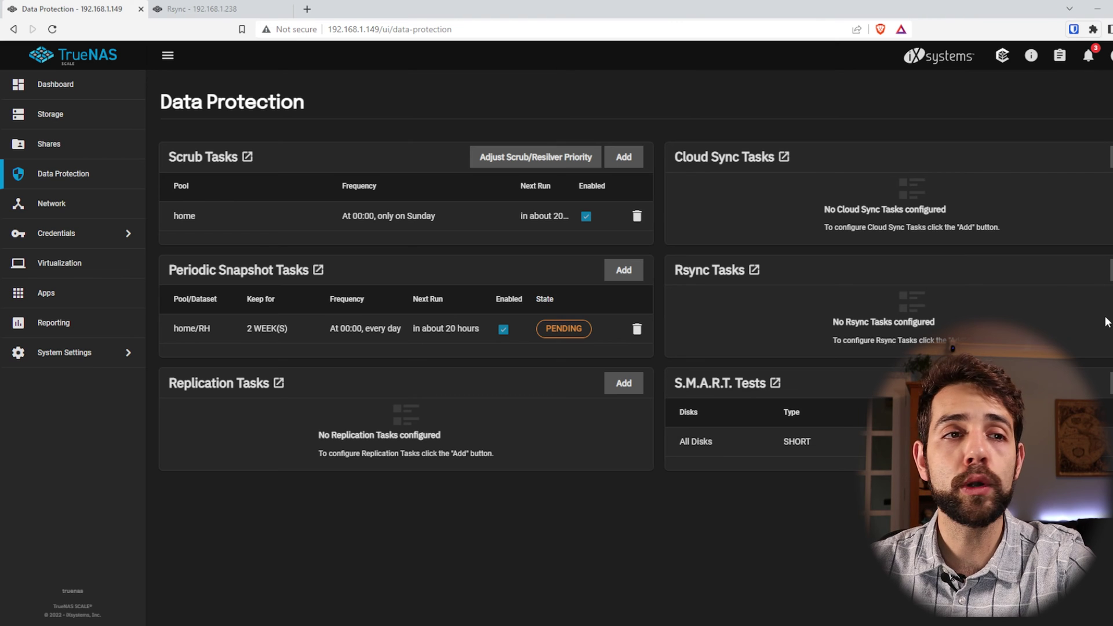
pyautogui.click(1108, 270)
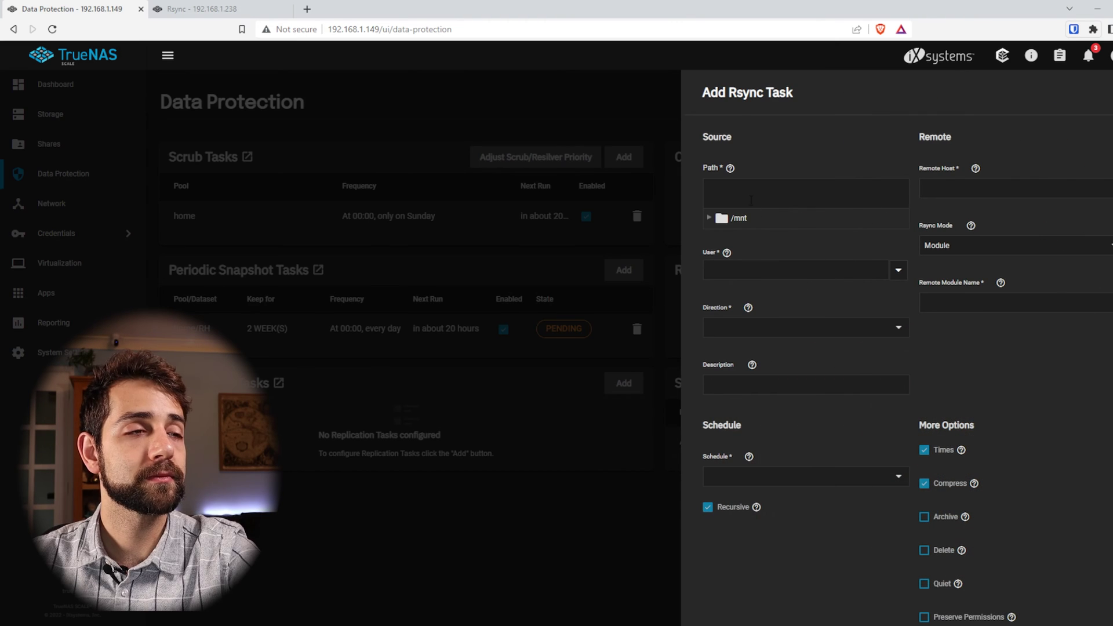
pyautogui.click(708, 219)
pyautogui.click(722, 238)
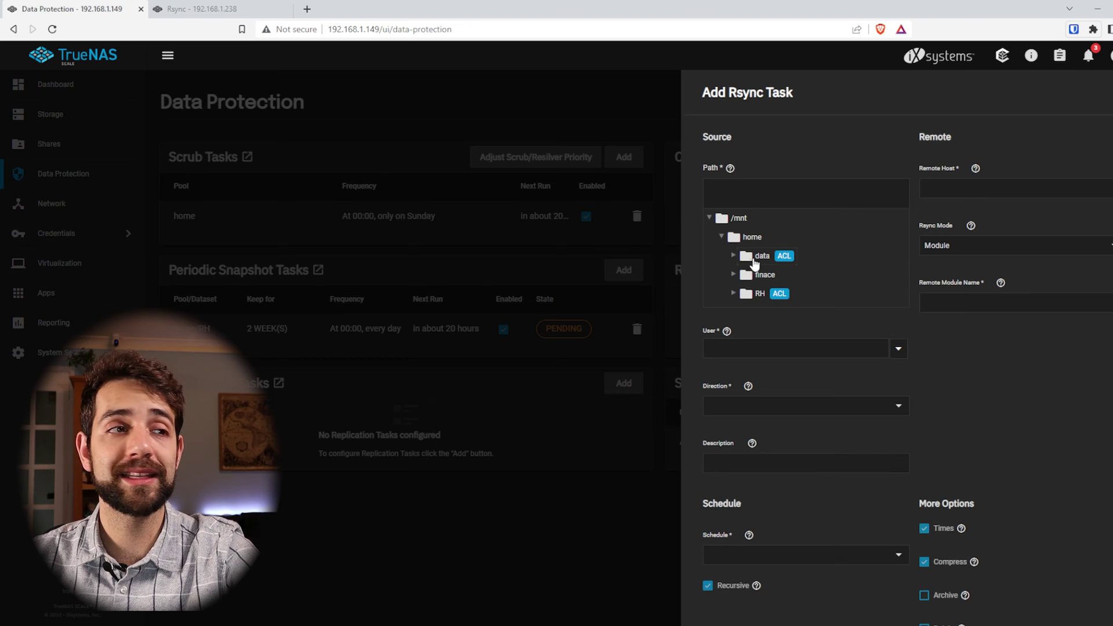
pyautogui.click(754, 259)
# Set the task's remote host to 192.168.1.238 and keep the Rsync mode as Module.
pyautogui.click(926, 188)
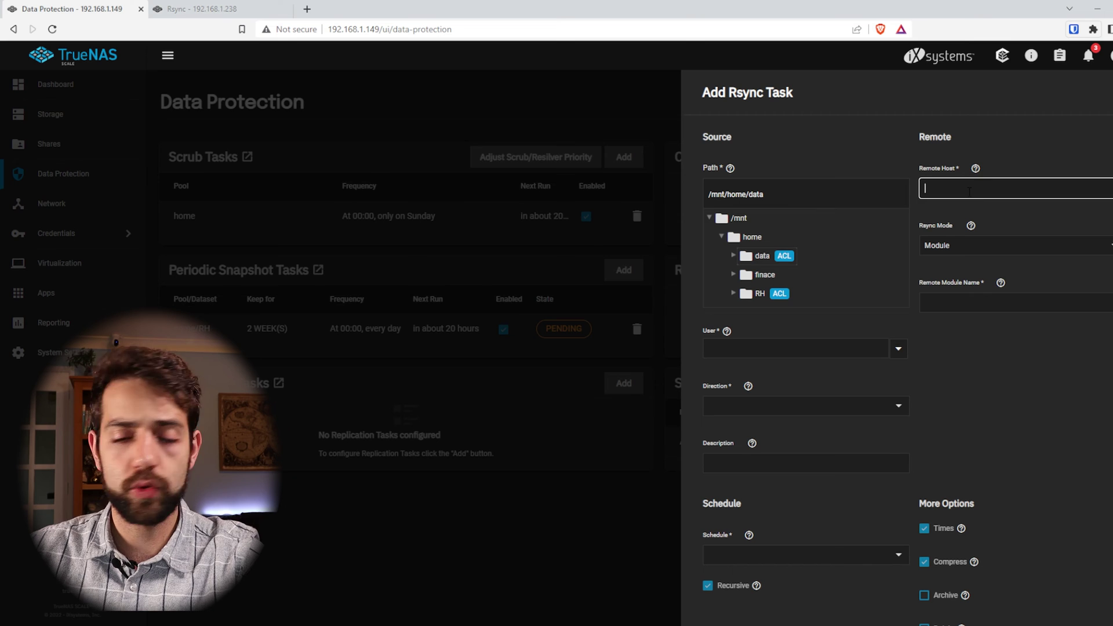
pyautogui.write('192.168.')
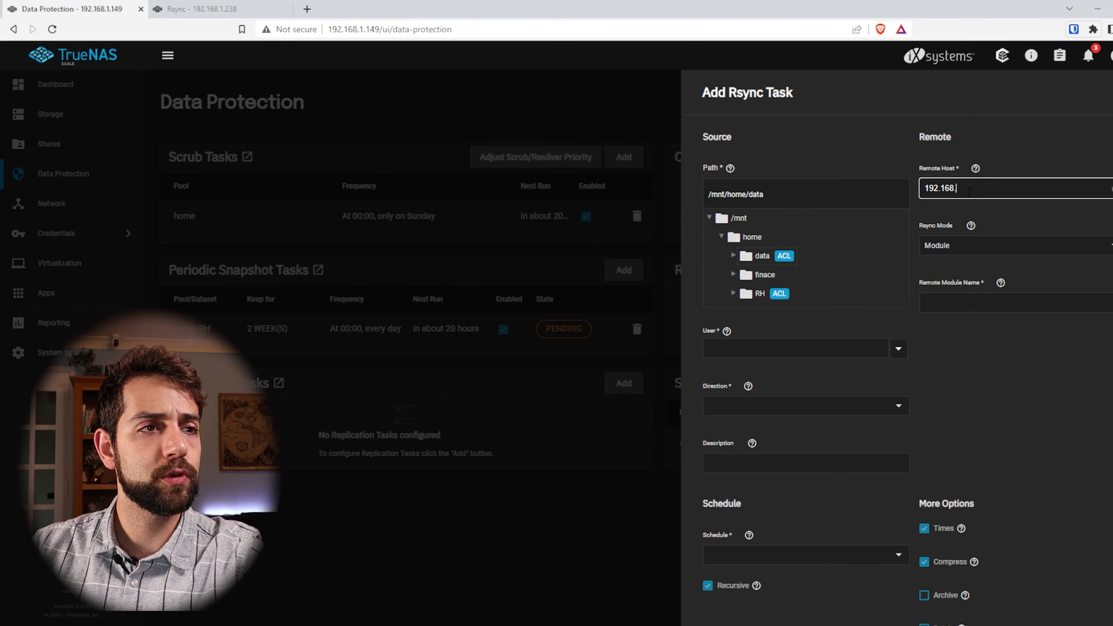
pyautogui.write('1.25')
pyautogui.write('8')
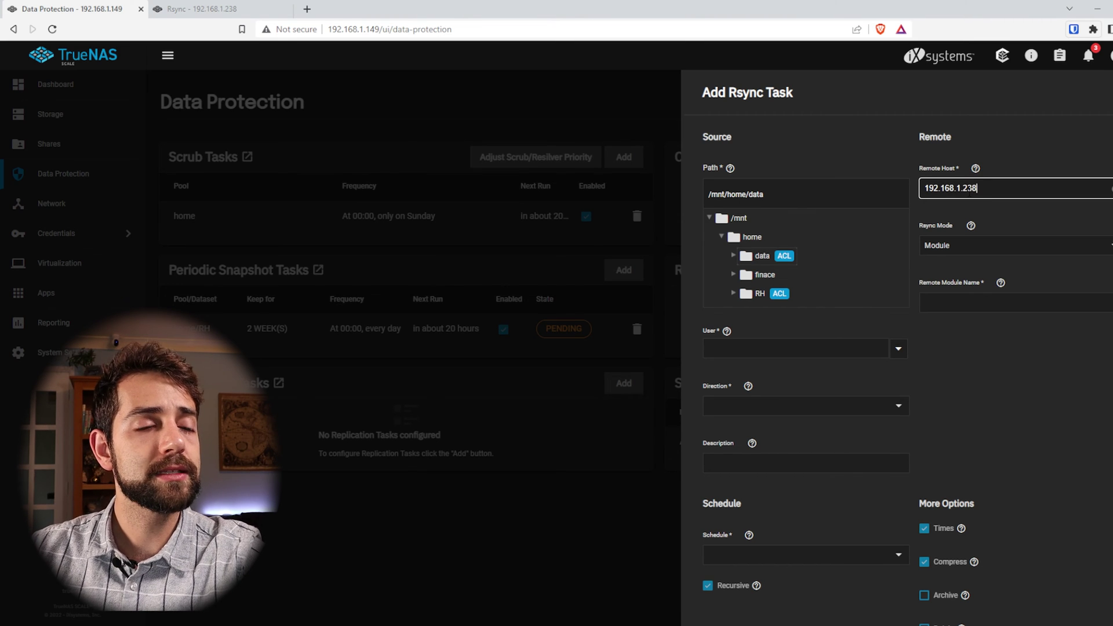
pyautogui.click(1012, 253)
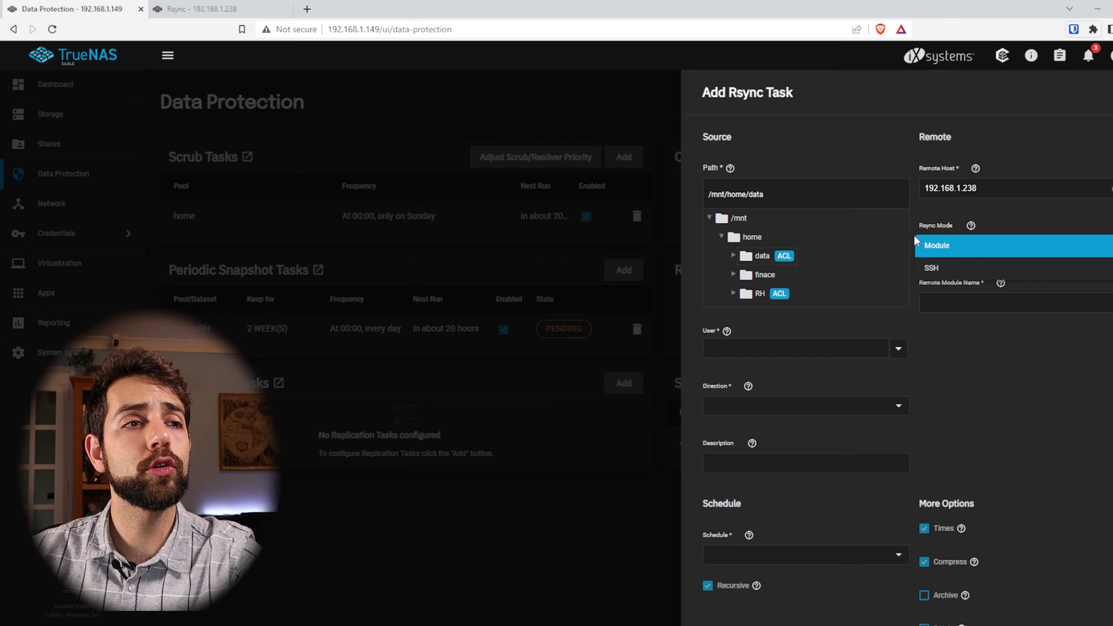
pyautogui.click(939, 247)
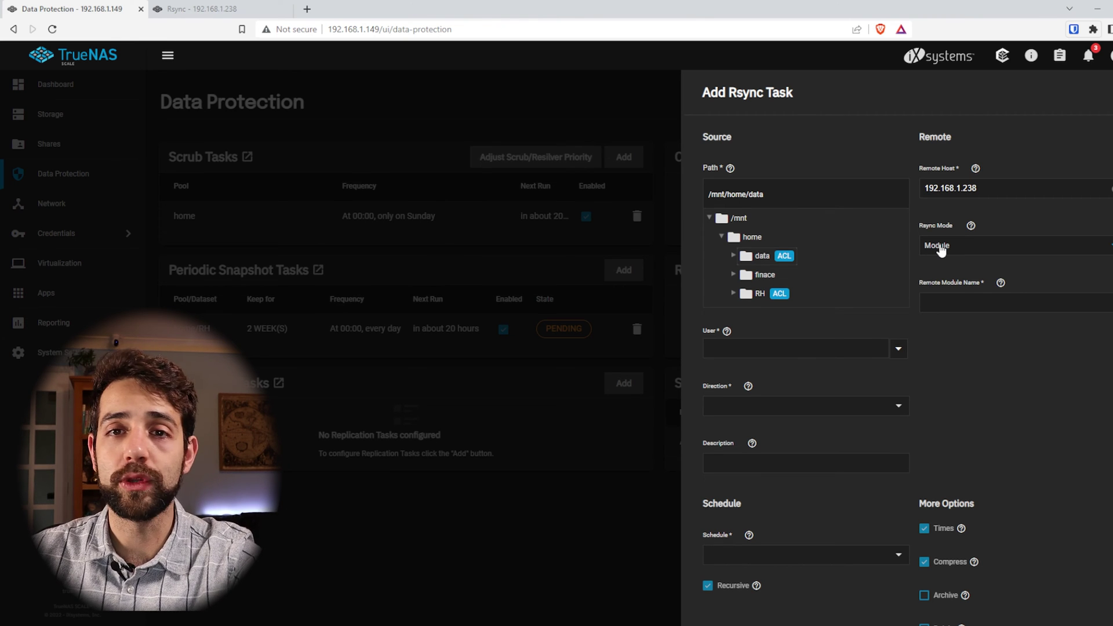
# Copy the module name backup from the 192.168.1.238 server and enter it as the task's remote module name.
pyautogui.click(193, 7)
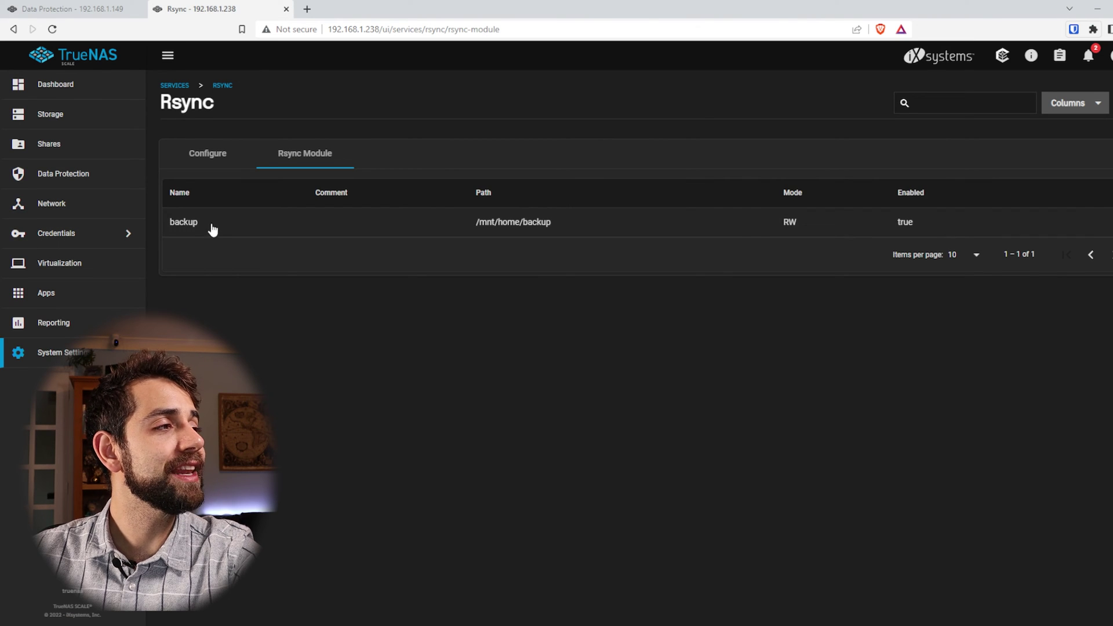
pyautogui.moveTo(211, 228); pyautogui.dragTo(165, 225)
pyautogui.hotkey('ctrl', 'c')
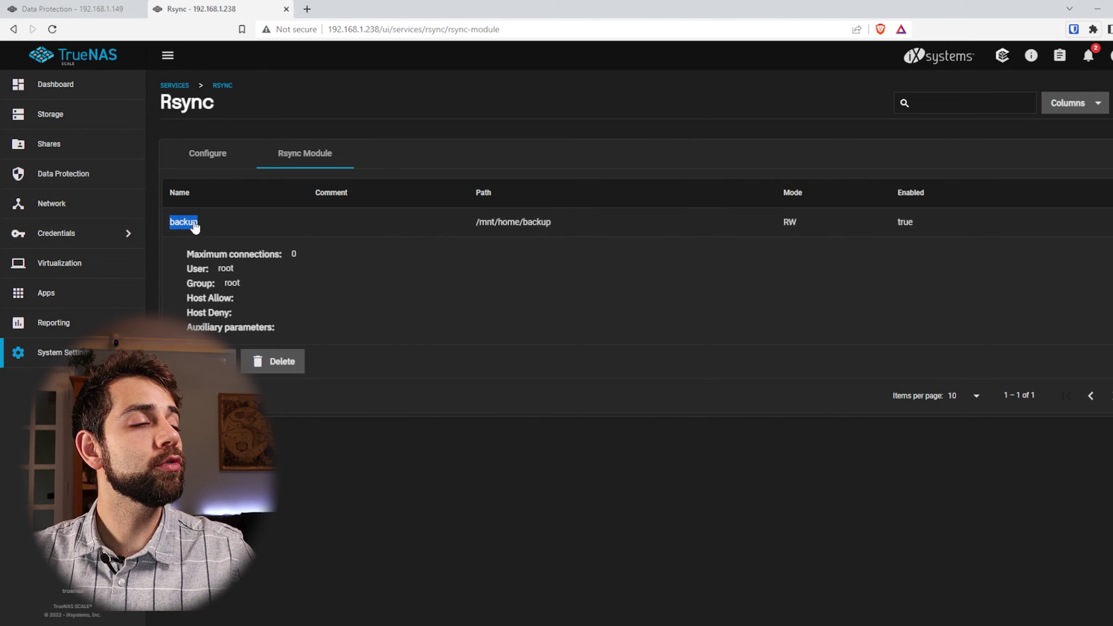
pyautogui.click(70, 8)
pyautogui.click(928, 301)
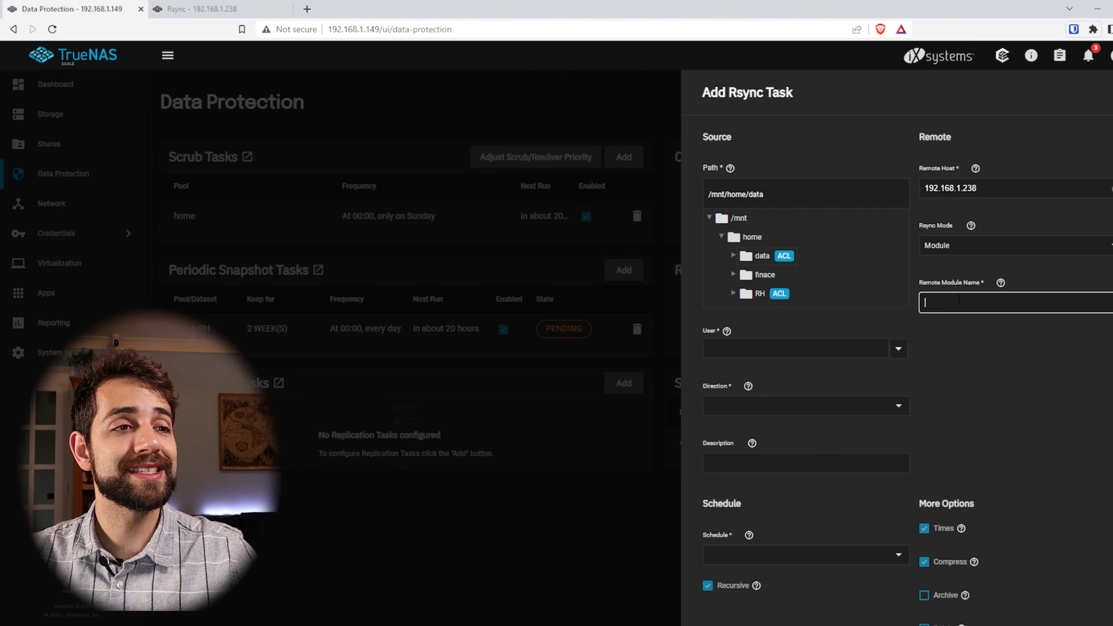
pyautogui.hotkey('ctrl', 'v')
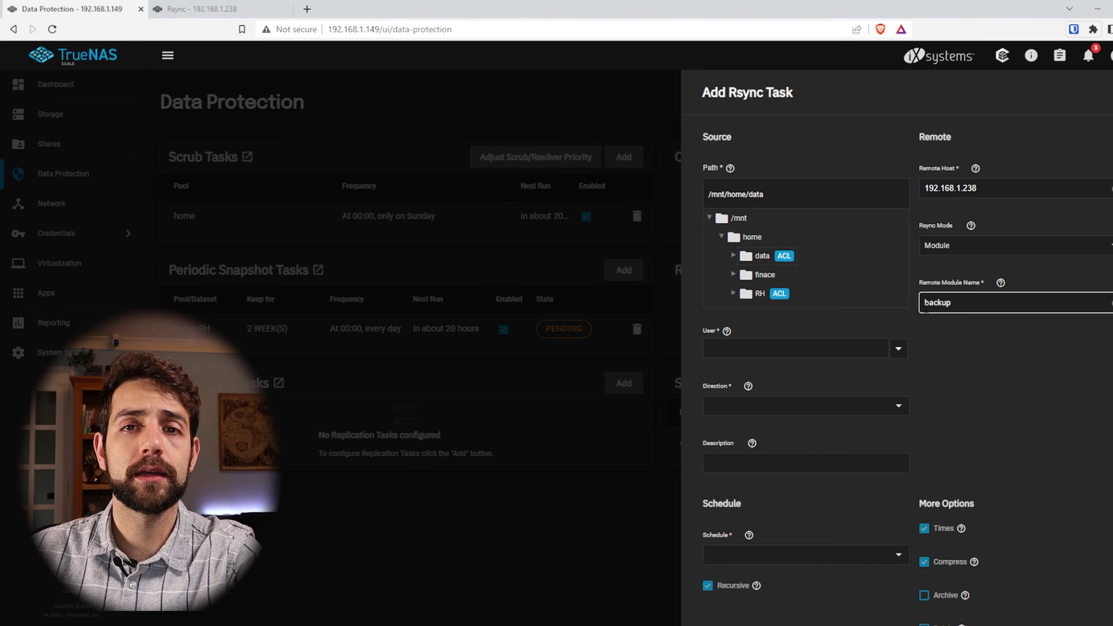
# Look through the available users and set the Rsync task's user to root.
pyautogui.click(898, 352)
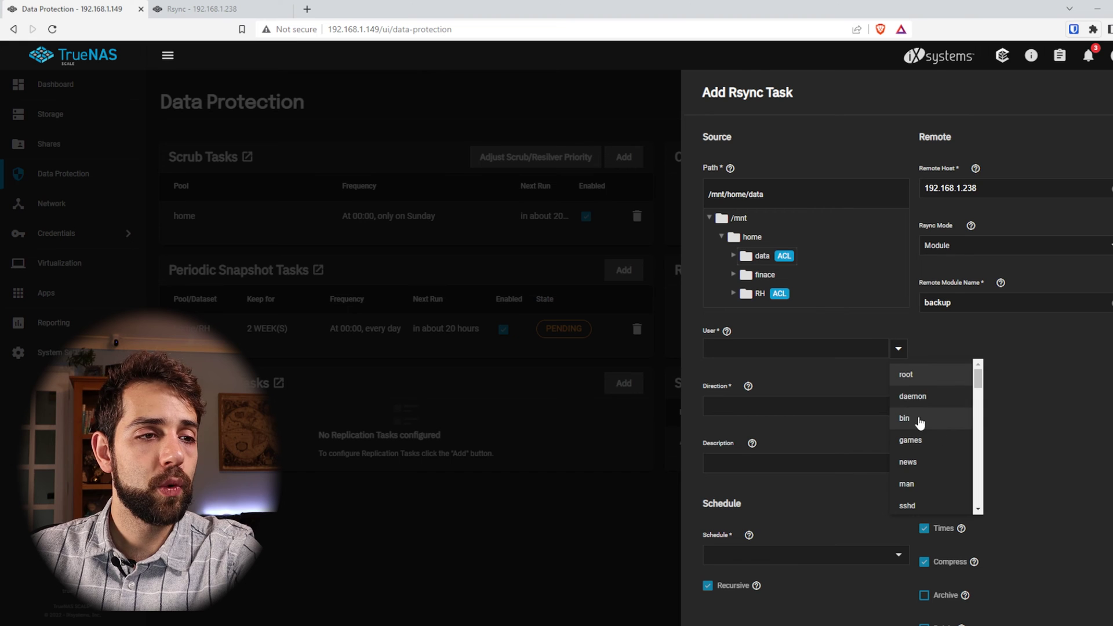
pyautogui.scroll(-2, 927, 432)
pyautogui.scroll(-5, 928, 432)
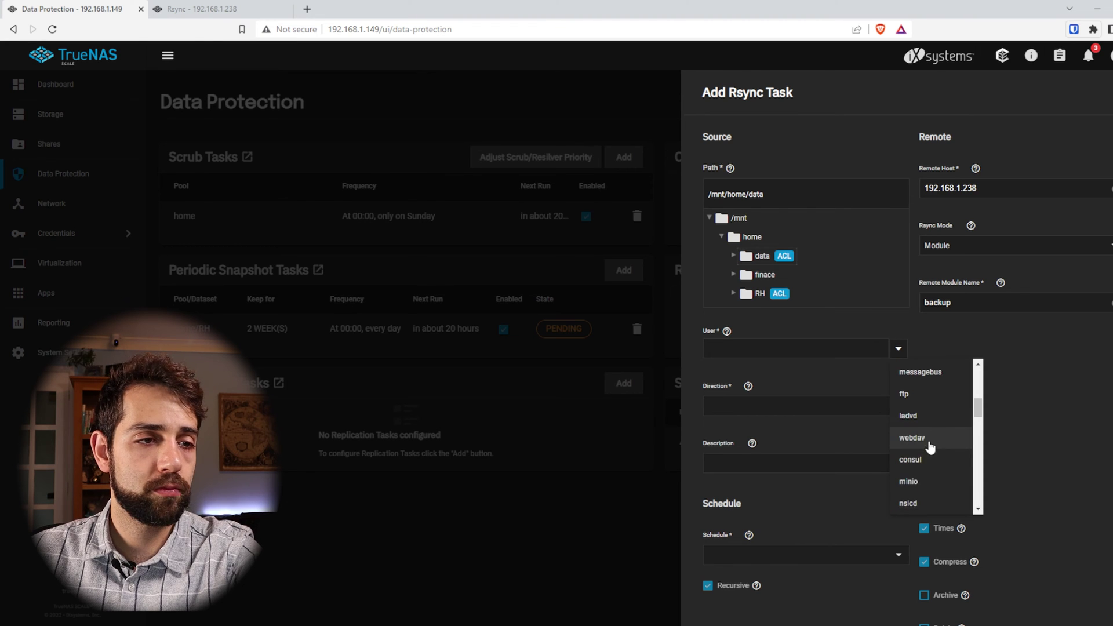
pyautogui.scroll(-5, 928, 440)
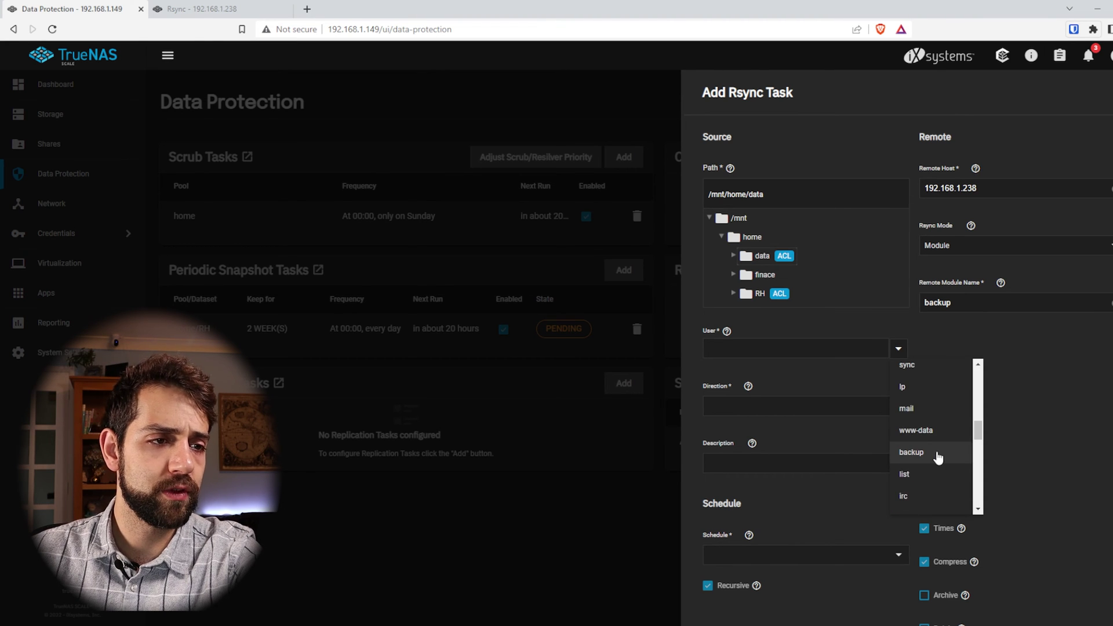
pyautogui.scroll(-6, 936, 459)
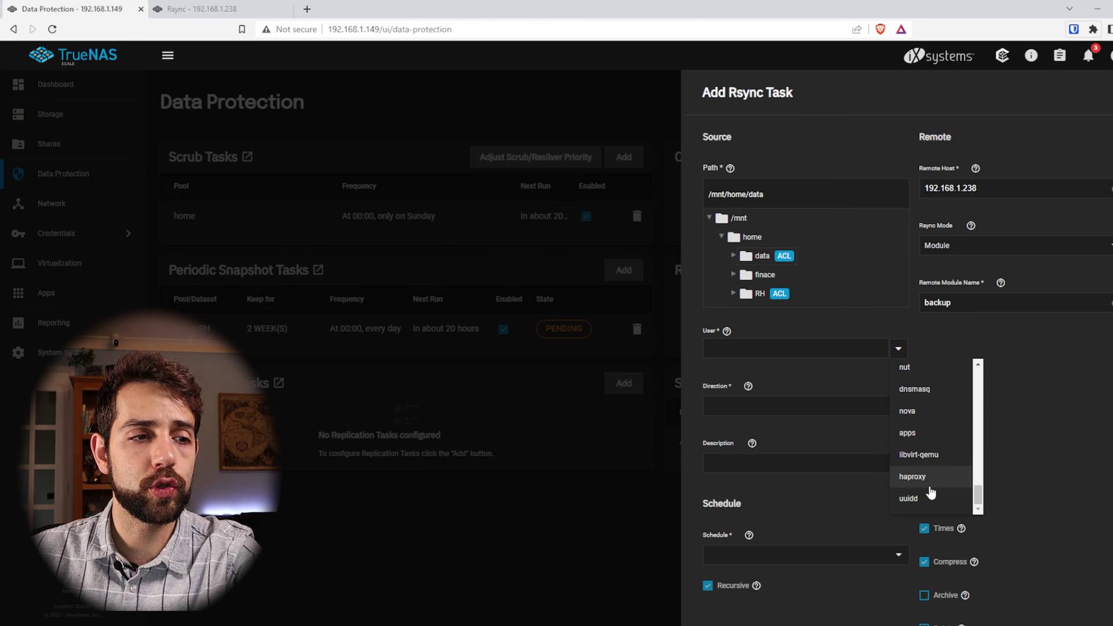
pyautogui.write('root')
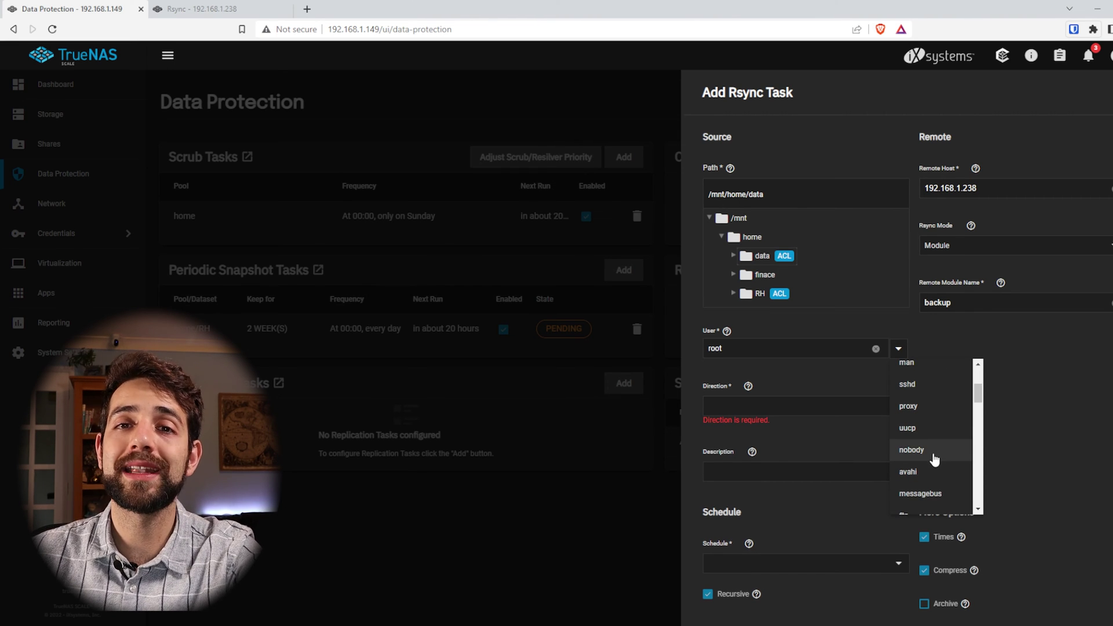
pyautogui.click(1080, 395)
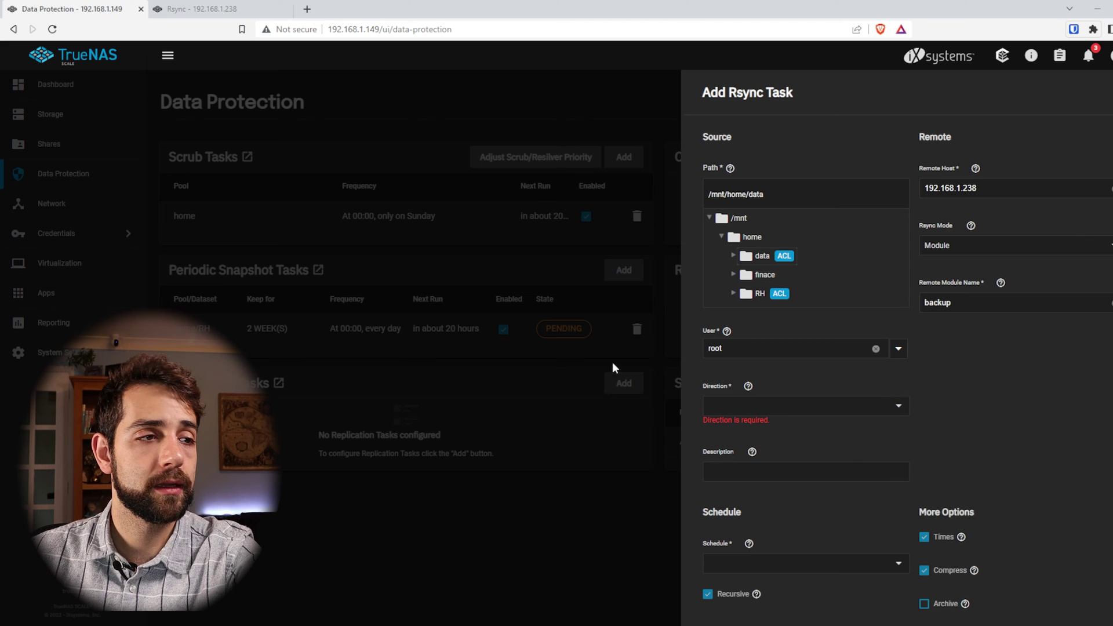
# Set the task's direction to Push and its schedule to Daily at 00:00.
pyautogui.click(903, 410)
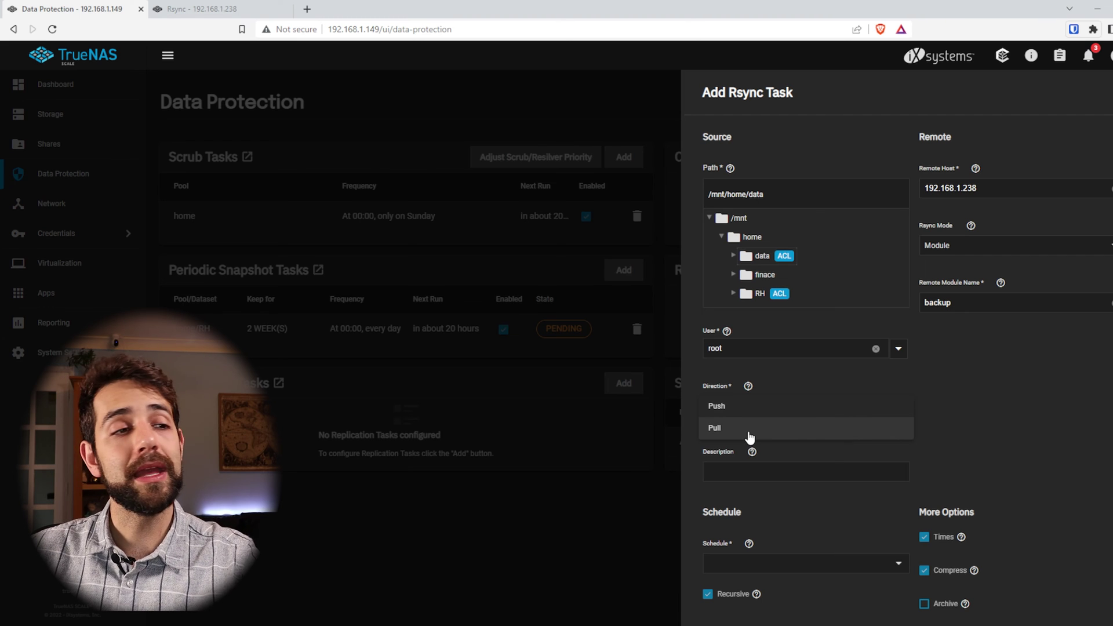
pyautogui.click(752, 409)
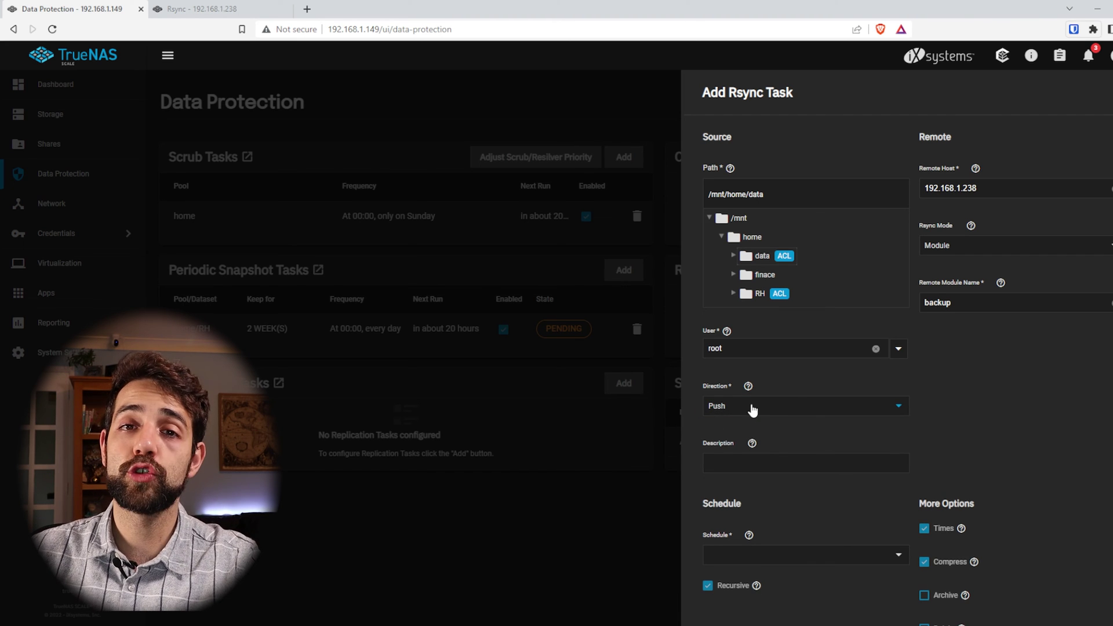
pyautogui.scroll(-3, 774, 448)
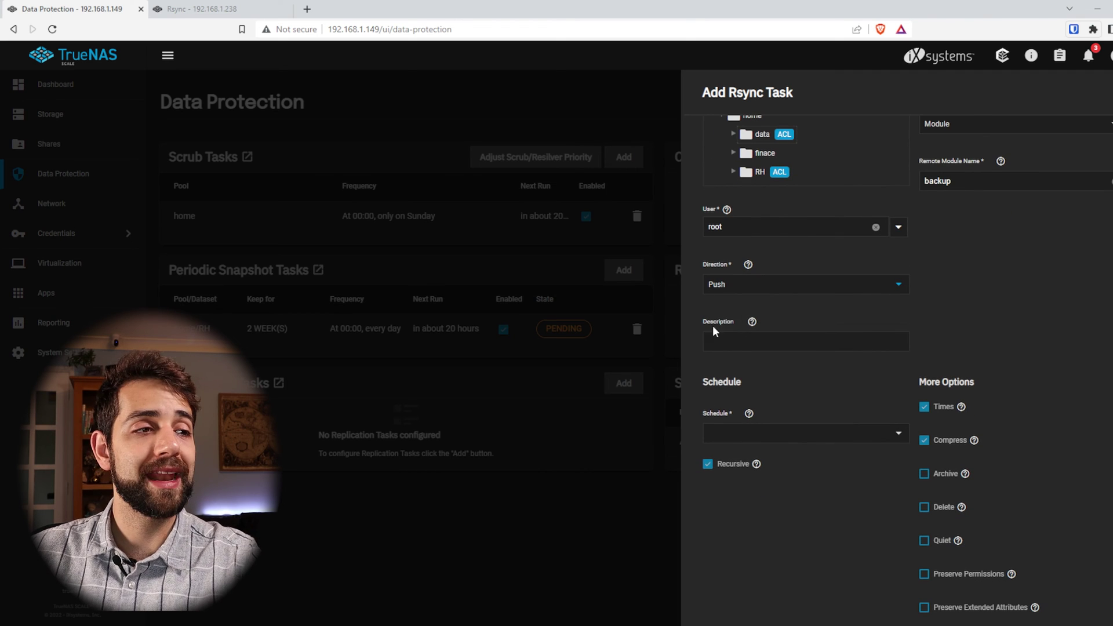
pyautogui.click(770, 438)
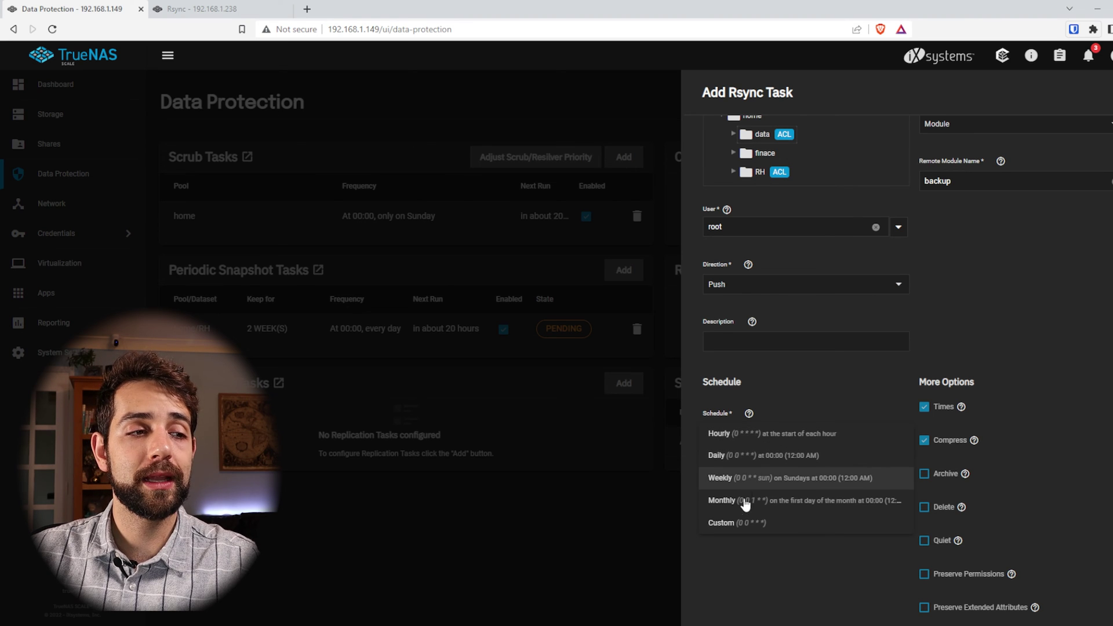
pyautogui.click(732, 456)
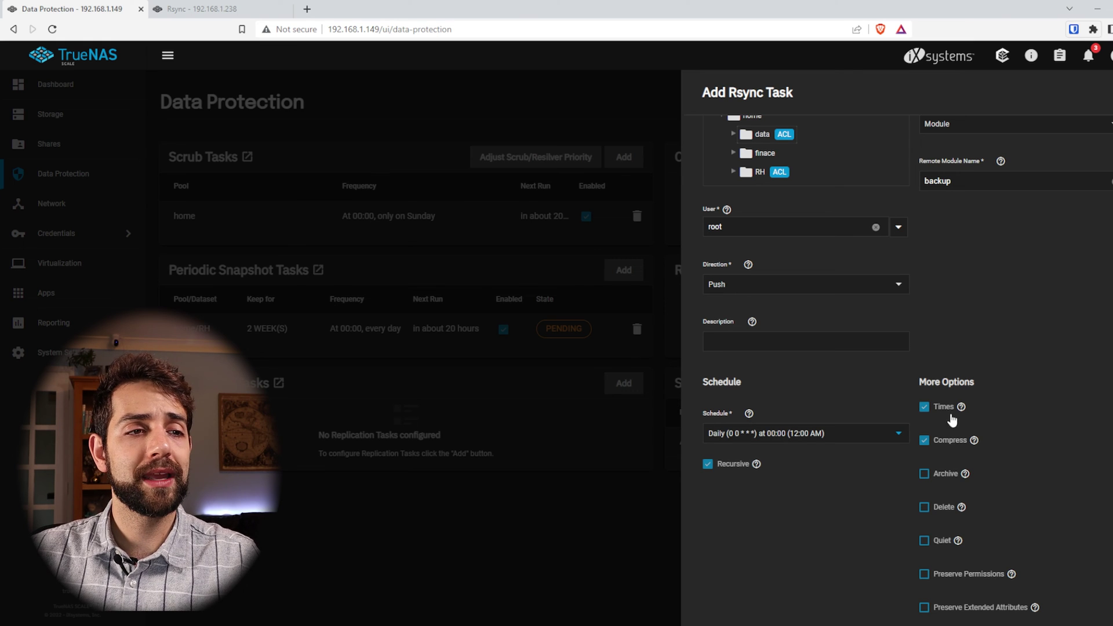
# Read the help for the Archive option and review the Rsync task's remaining options.
pyautogui.scroll(-2, 984, 436)
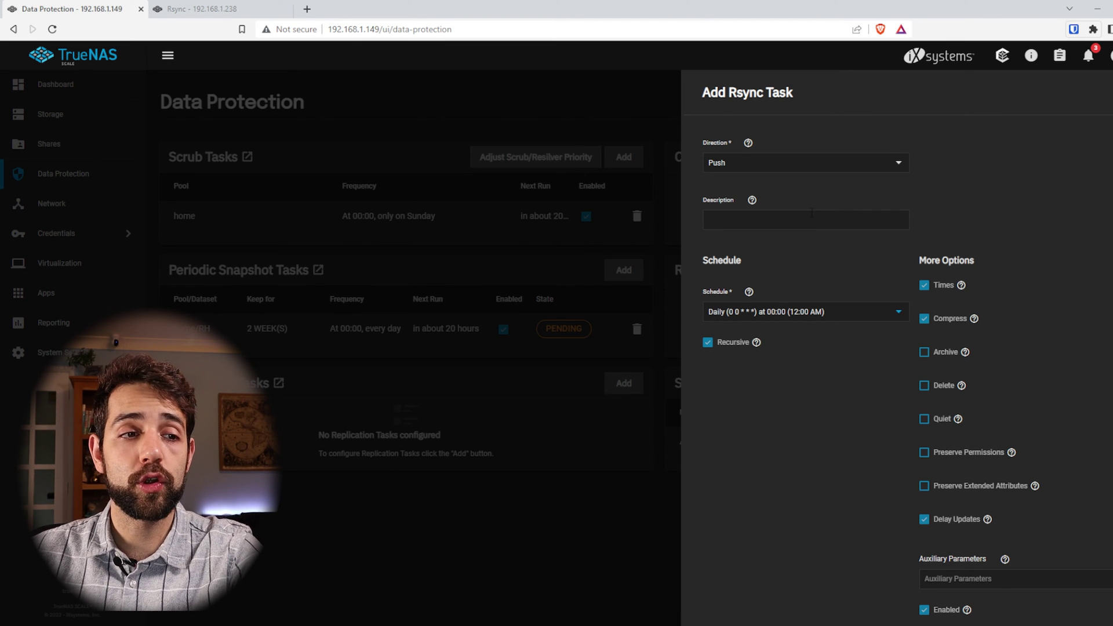
pyautogui.click(965, 353)
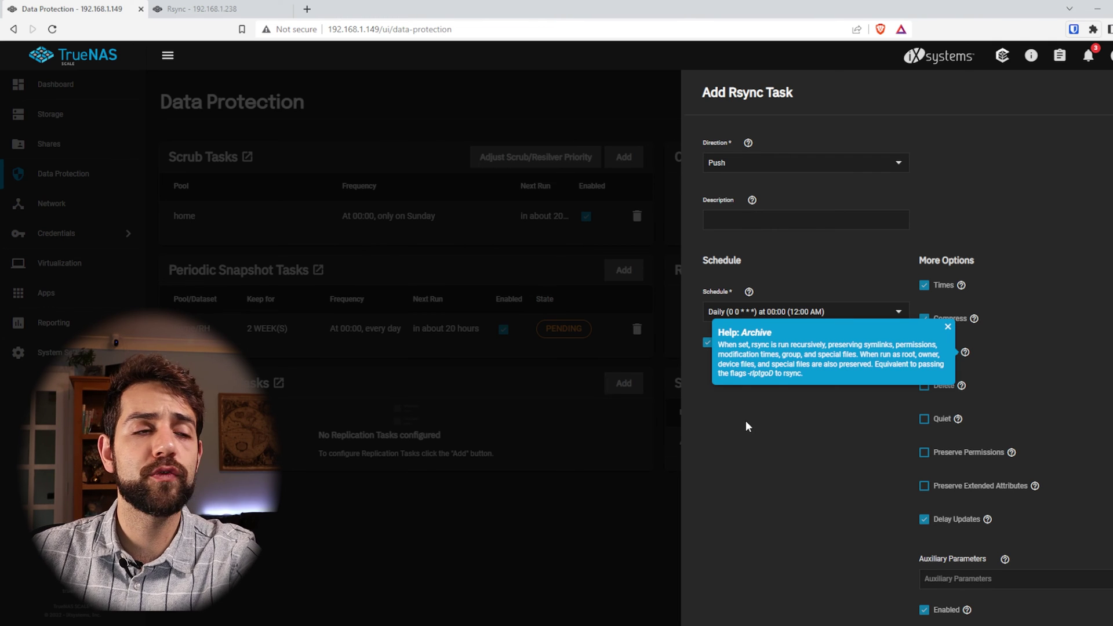
pyautogui.click(869, 406)
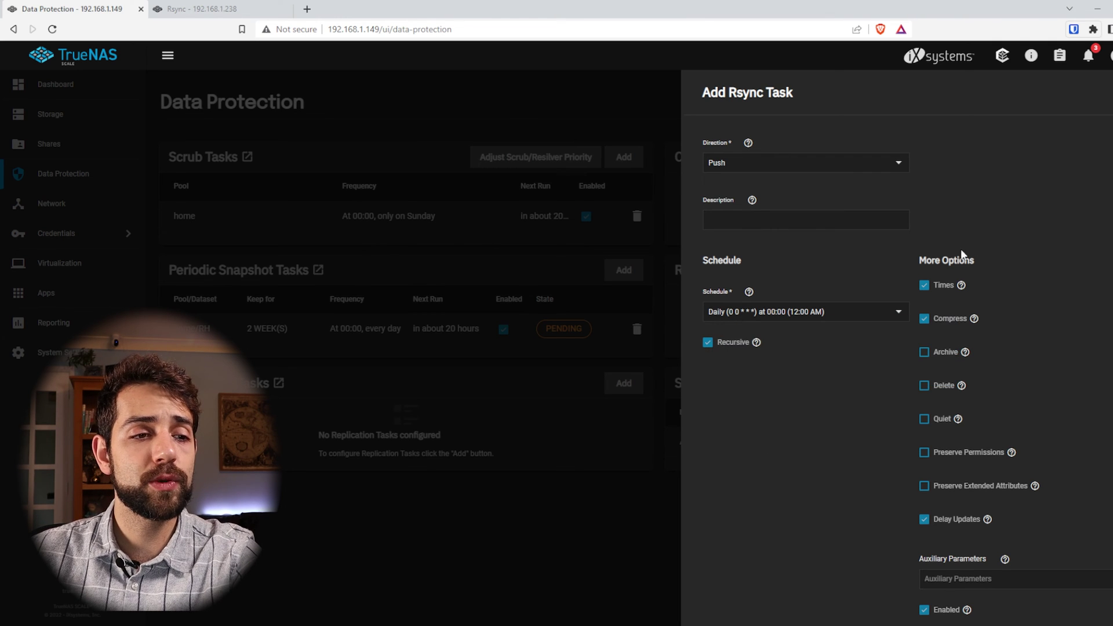
pyautogui.scroll(-2, 948, 468)
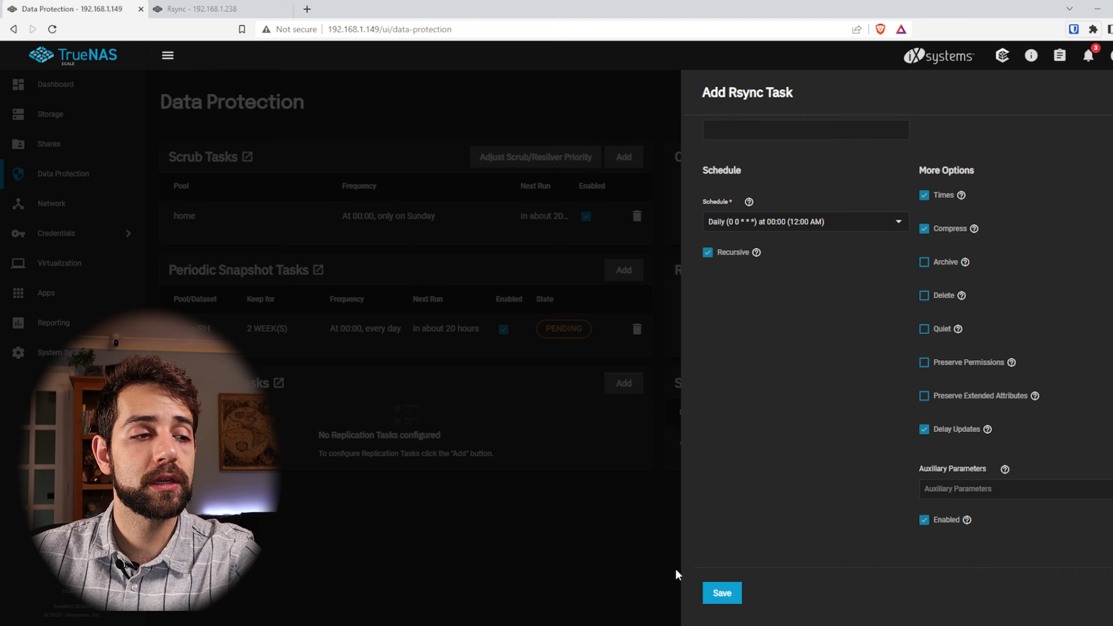
# Save the Rsync task, and in File Explorer create a new folder in the 192.168.1.149 data share.
pyautogui.click(722, 602)
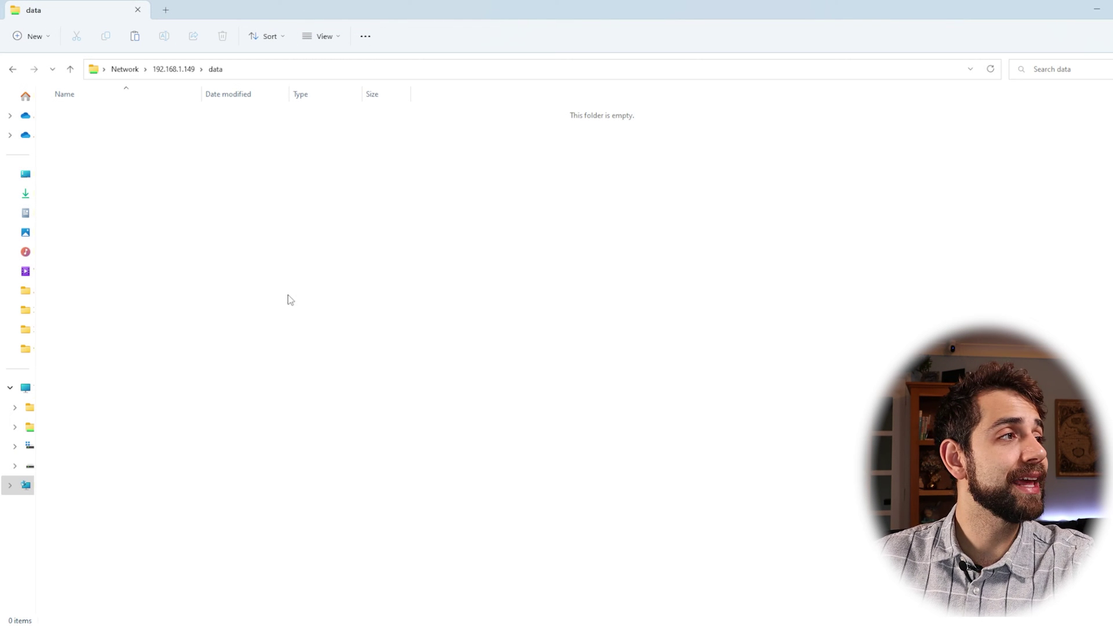
pyautogui.rightClick(290, 298)
pyautogui.moveTo(307, 417)
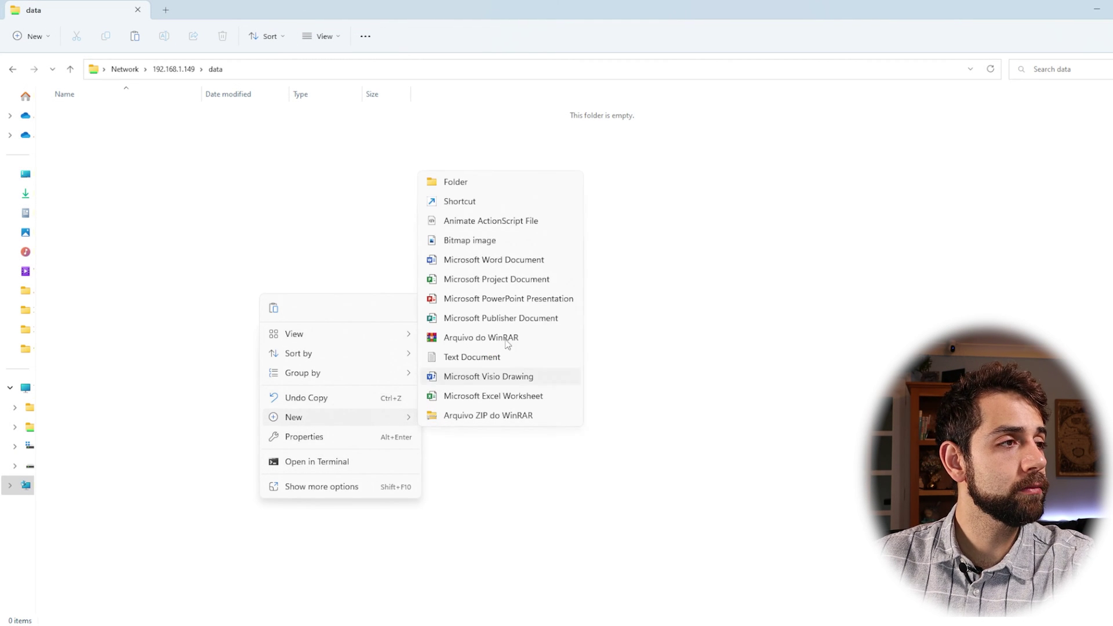
pyautogui.click(475, 183)
pyautogui.press('Return')
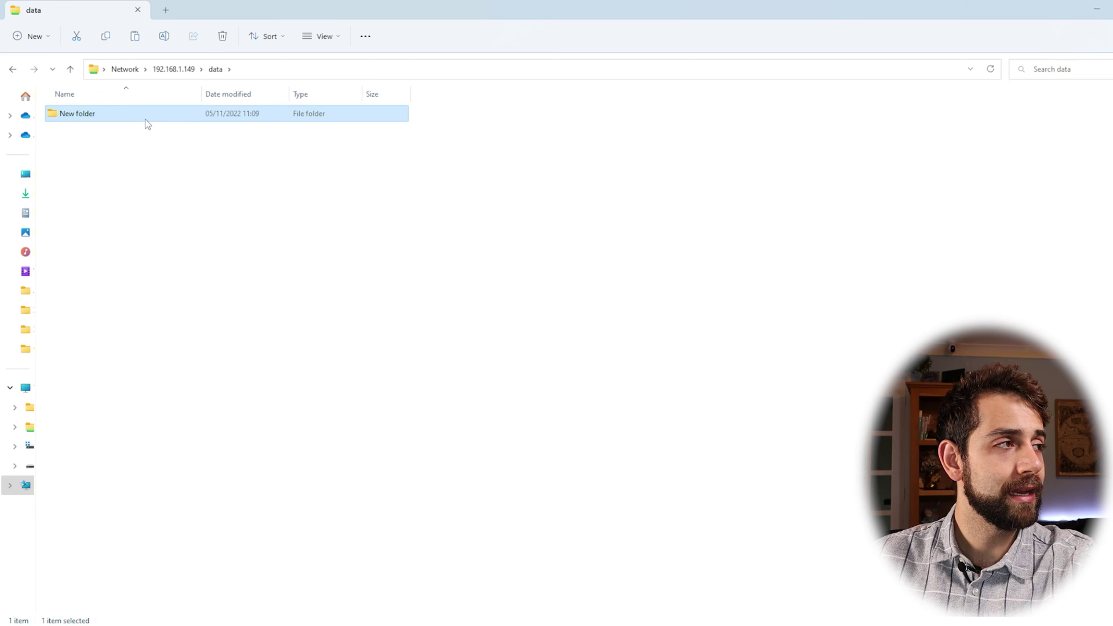
# Paste the copied IMG picture files into the new folder and rename that folder Pictures.
pyautogui.doubleClick(145, 122)
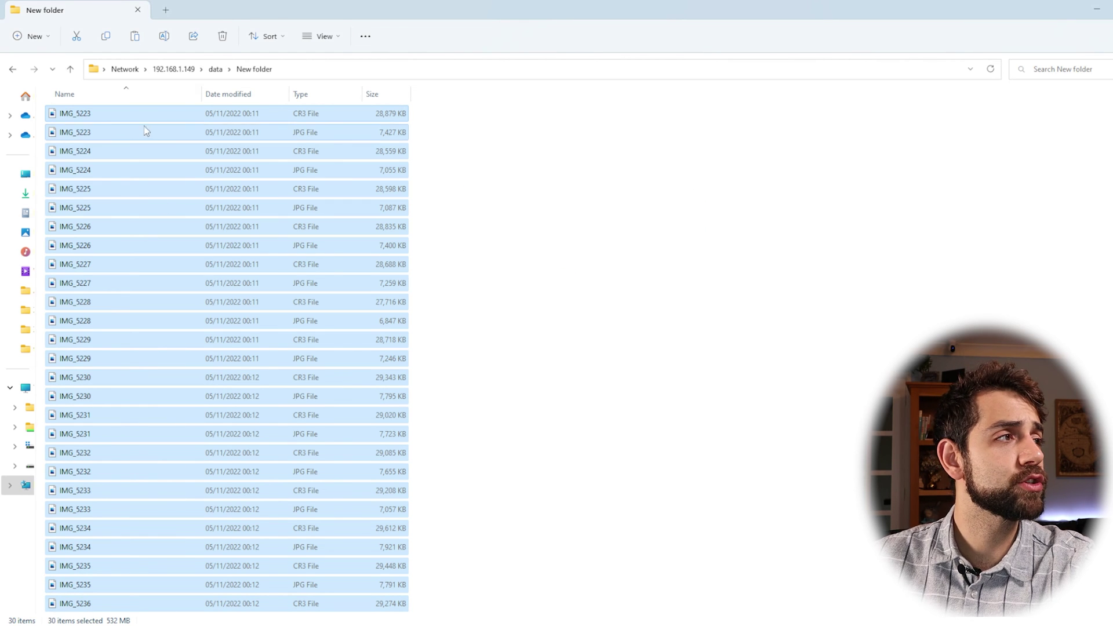
pyautogui.click(215, 69)
pyautogui.write('Rsync')
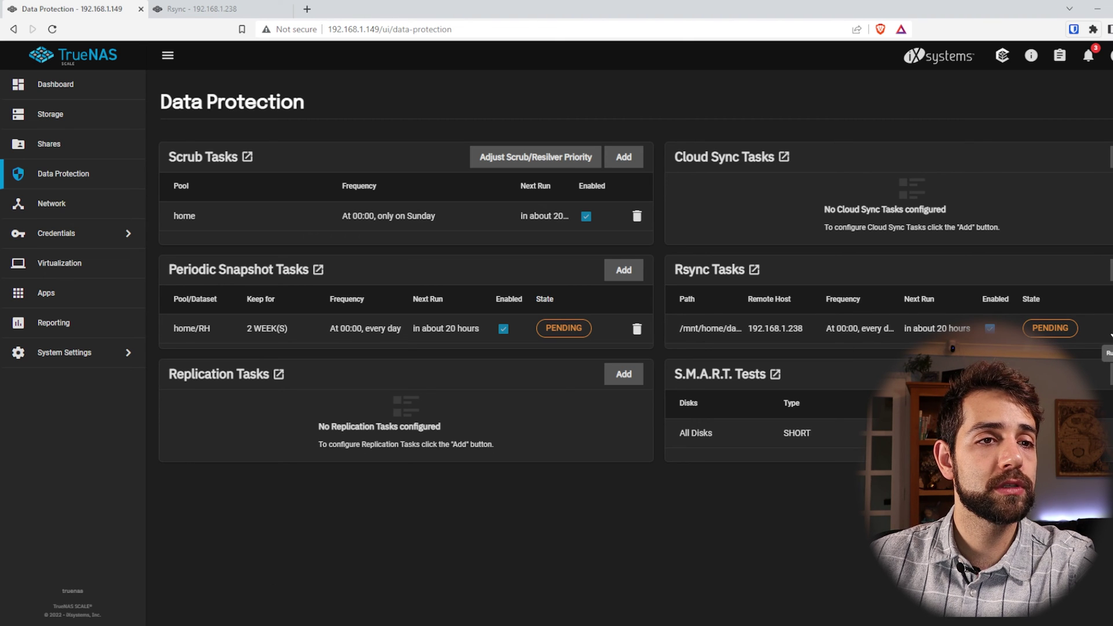
# In TrueNAS on 192.168.1.149, run the Rsync task immediately and view its progress.
pyautogui.click(1111, 332)
pyautogui.click(623, 366)
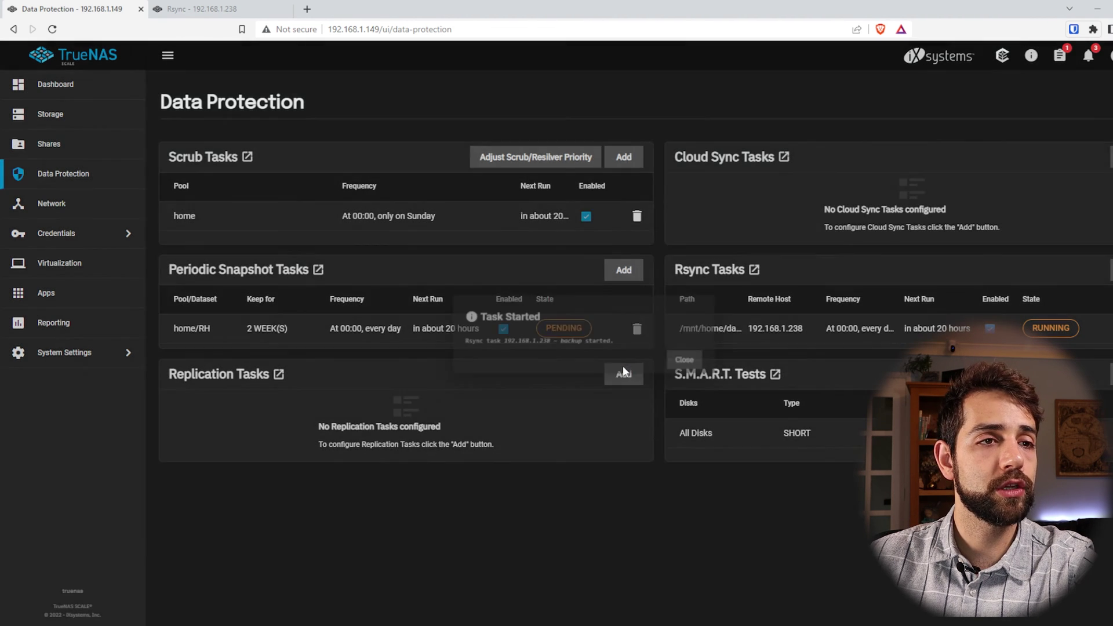
pyautogui.click(704, 365)
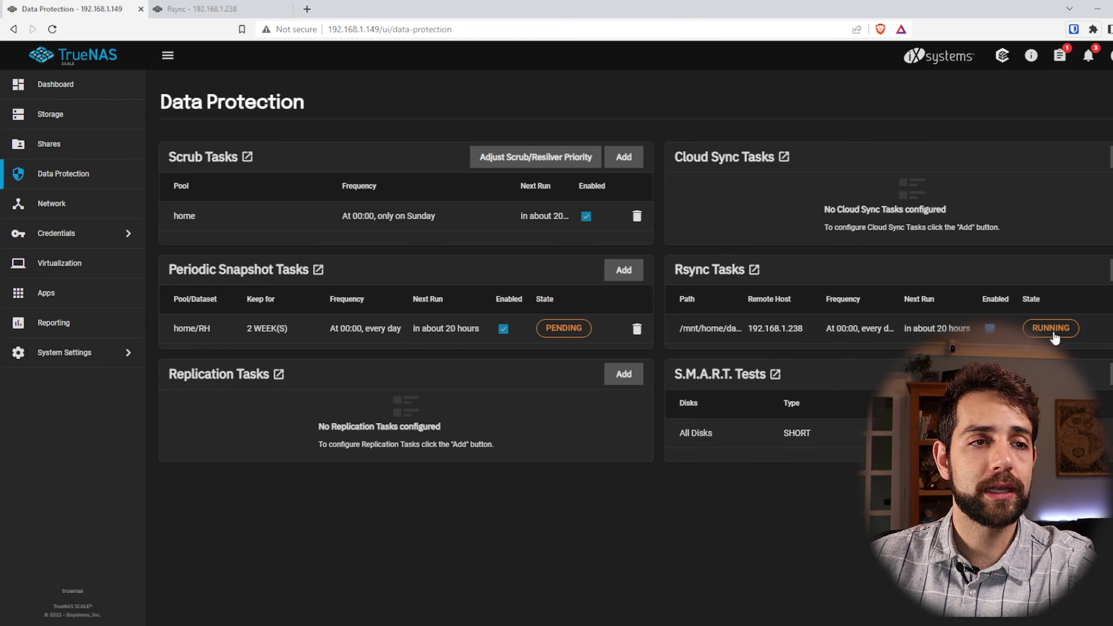
pyautogui.click(1050, 329)
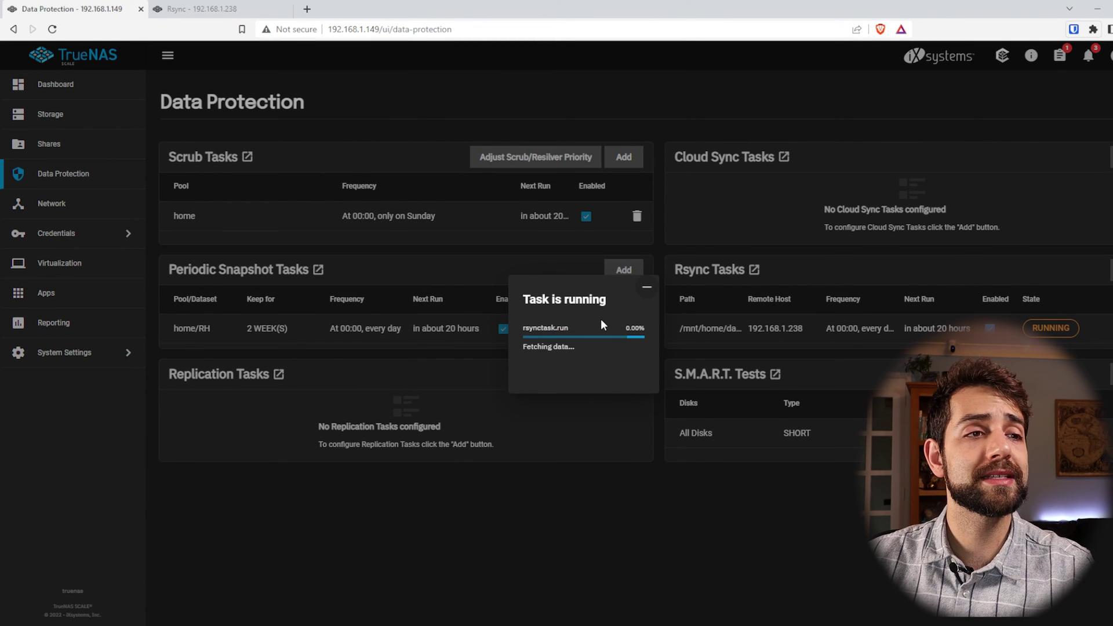
pyautogui.click(647, 287)
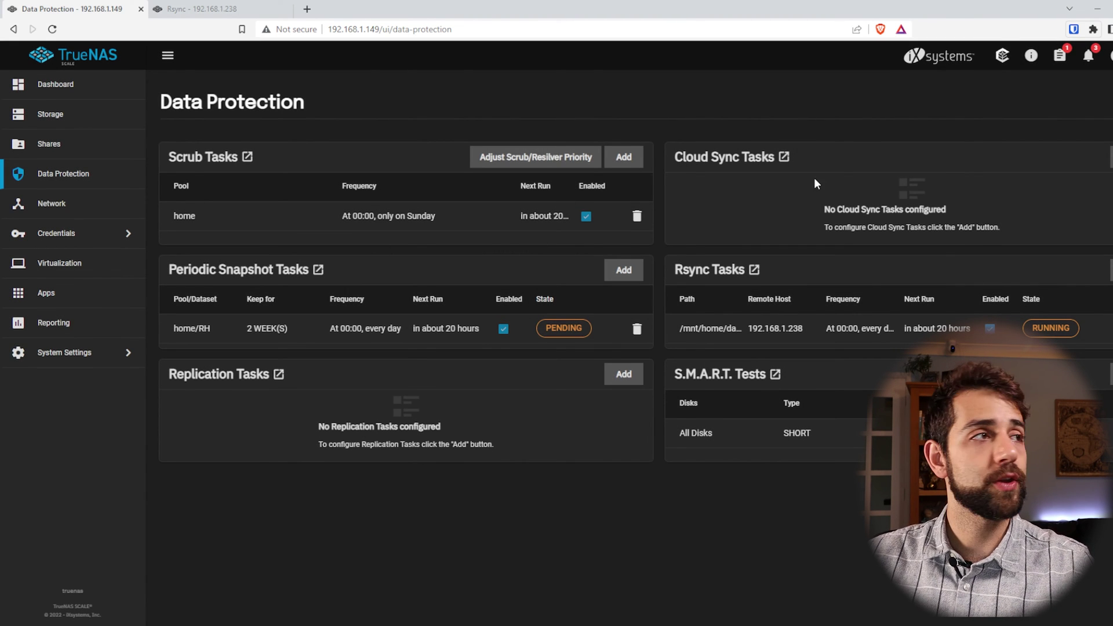
# Check the backup dataset's used space on the 192.168.1.238 server and the Rsync task's state on 192.168.1.149.
pyautogui.click(209, 9)
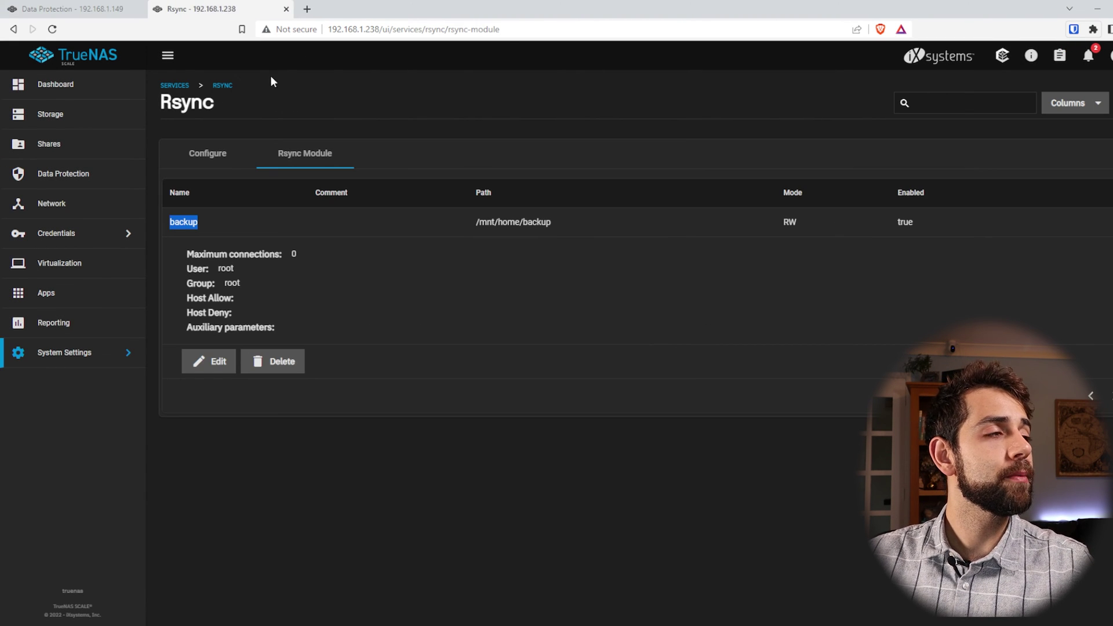
pyautogui.click(65, 123)
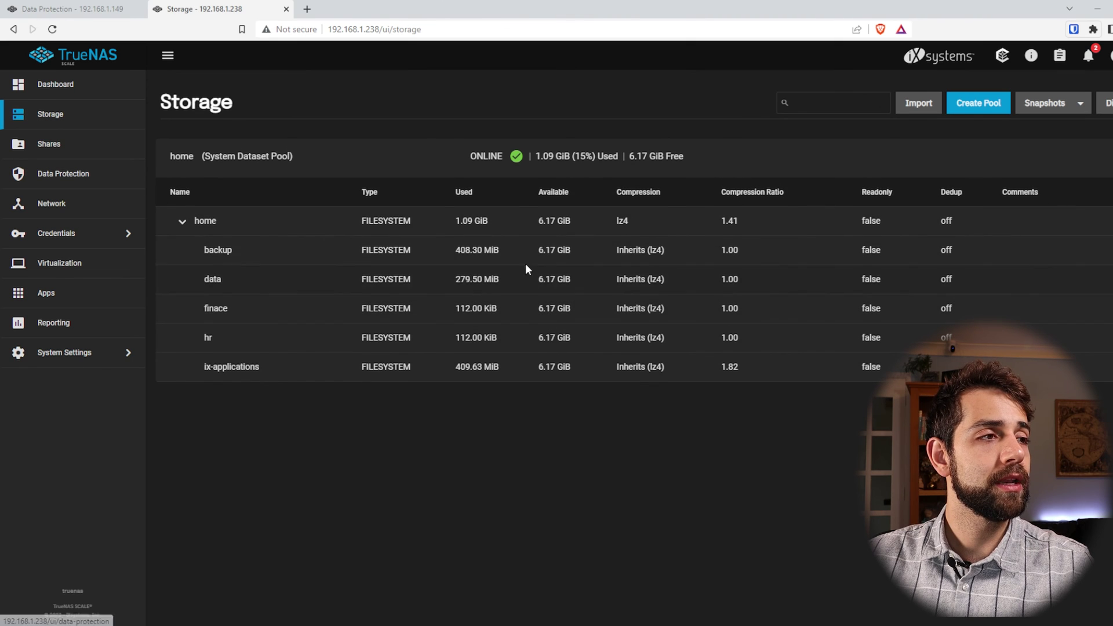
pyautogui.moveTo(447, 256); pyautogui.dragTo(523, 256)
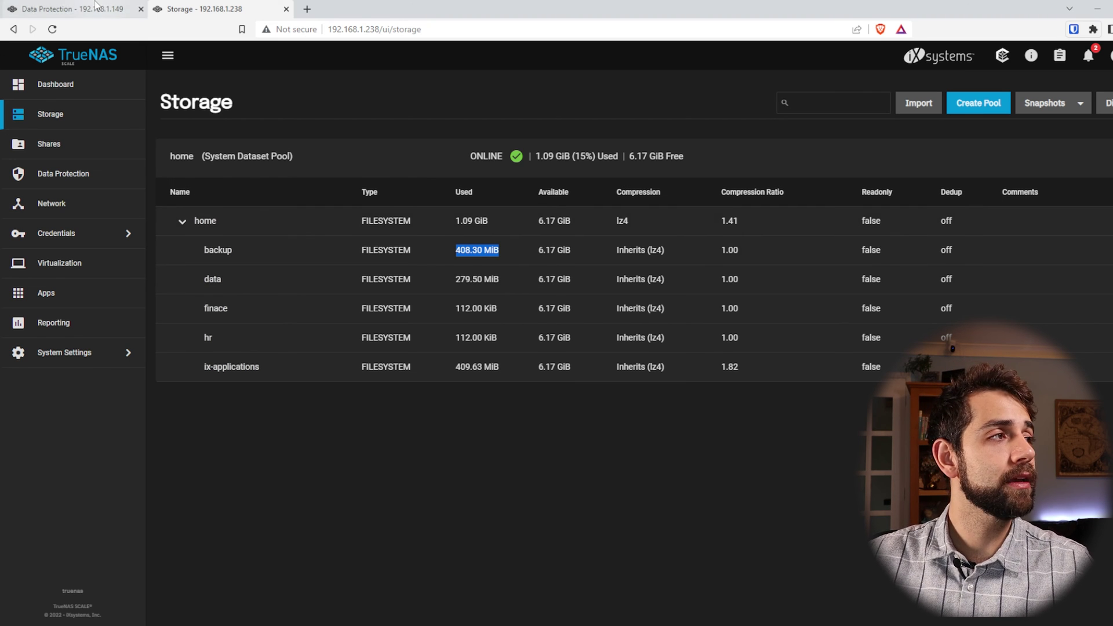
pyautogui.click(72, 9)
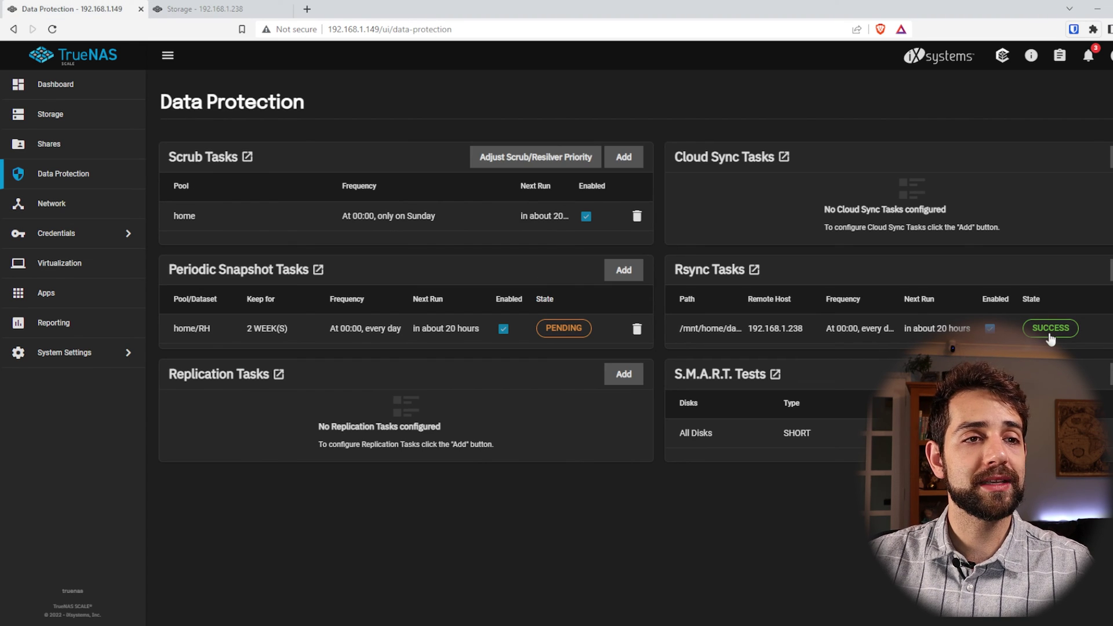
pyautogui.click(272, 9)
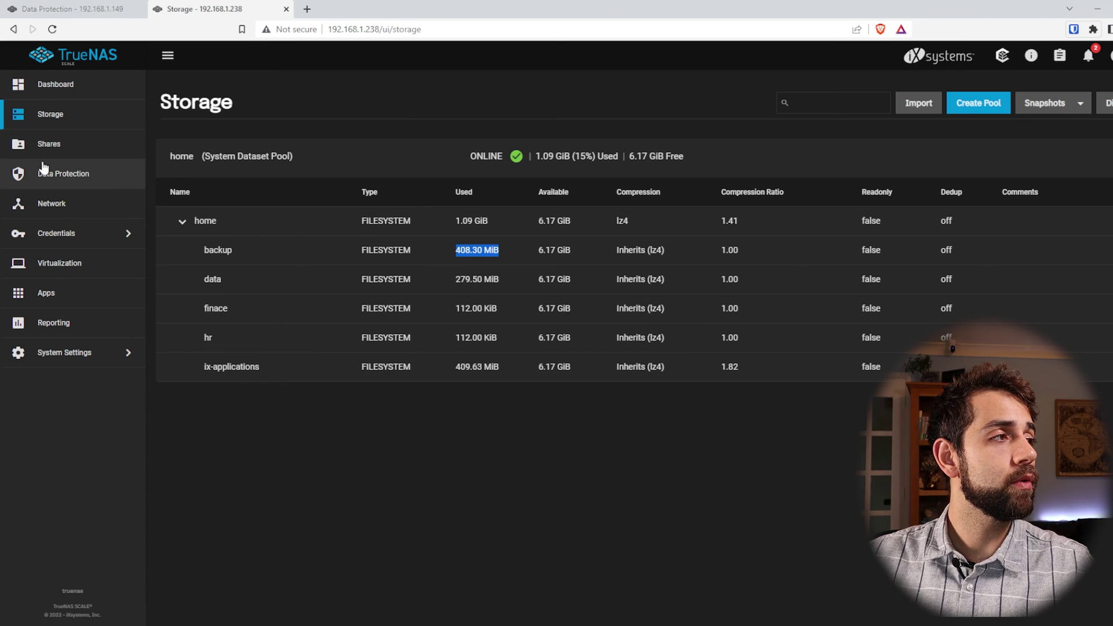
pyautogui.click(44, 172)
pyautogui.click(58, 116)
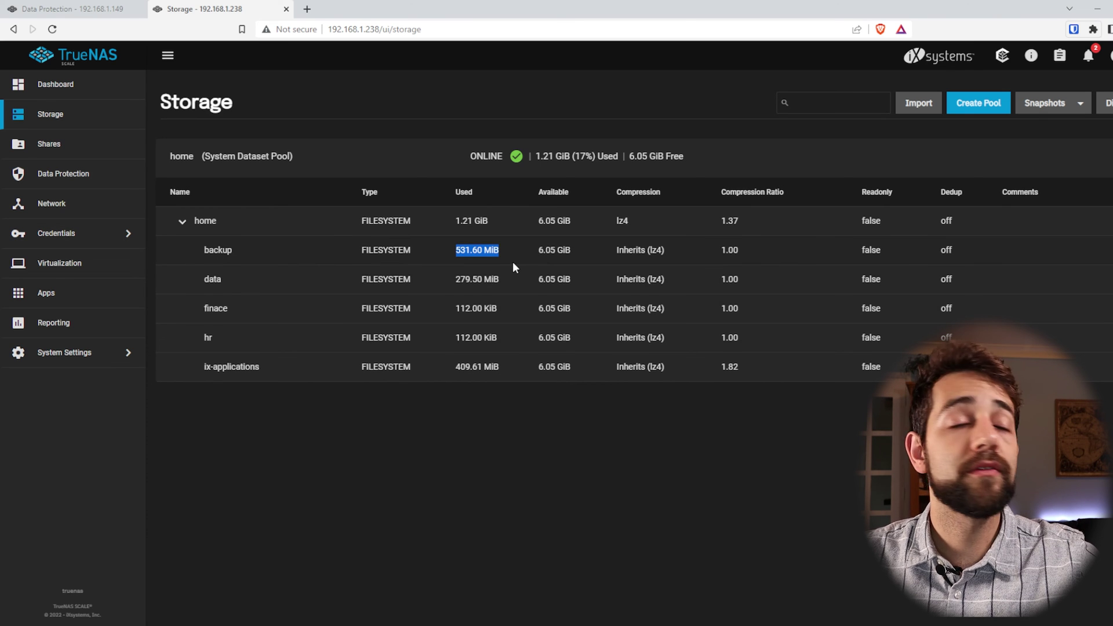
# Switch to File Explorer, look inside the Pictures folder on the 192.168.1.149 data share, and delete that folder.
pyautogui.click(94, 5)
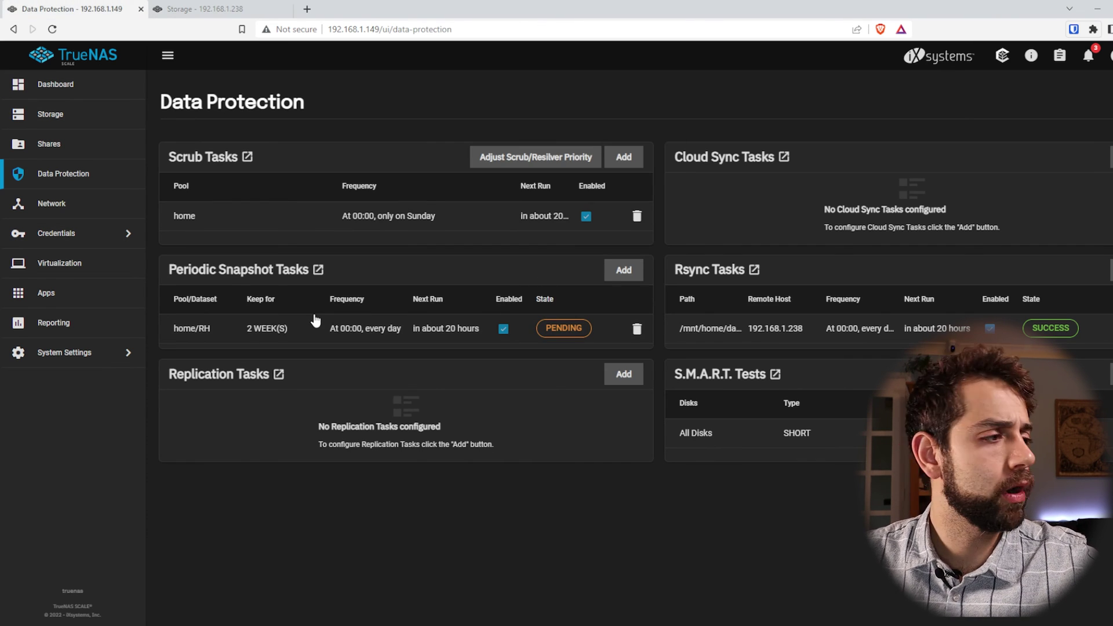
pyautogui.click(86, 582)
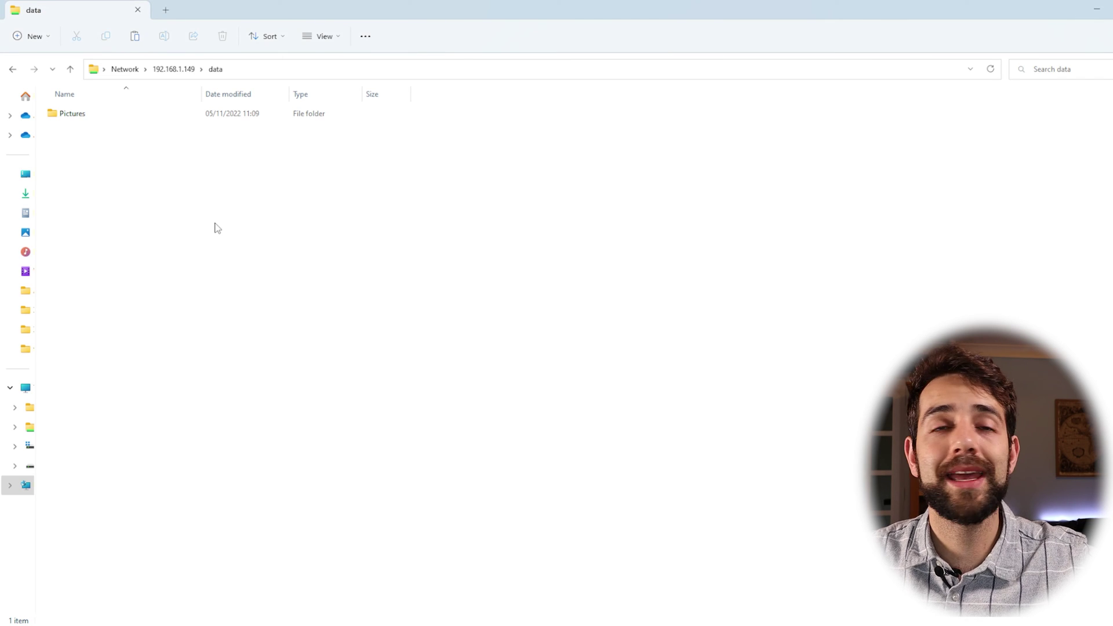
pyautogui.doubleClick(119, 118)
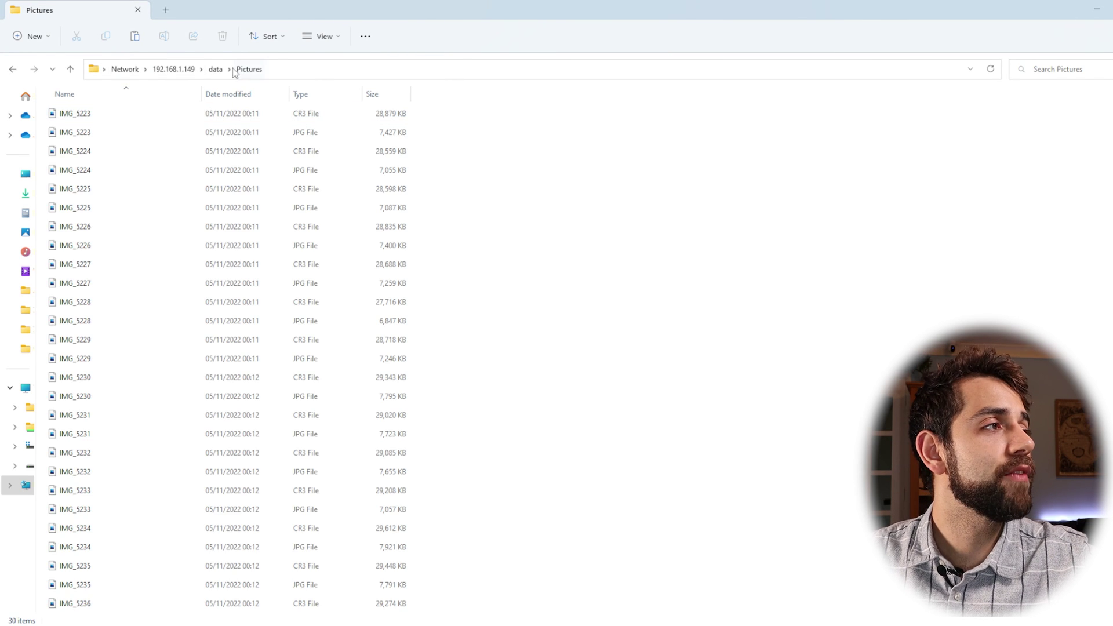
pyautogui.click(215, 69)
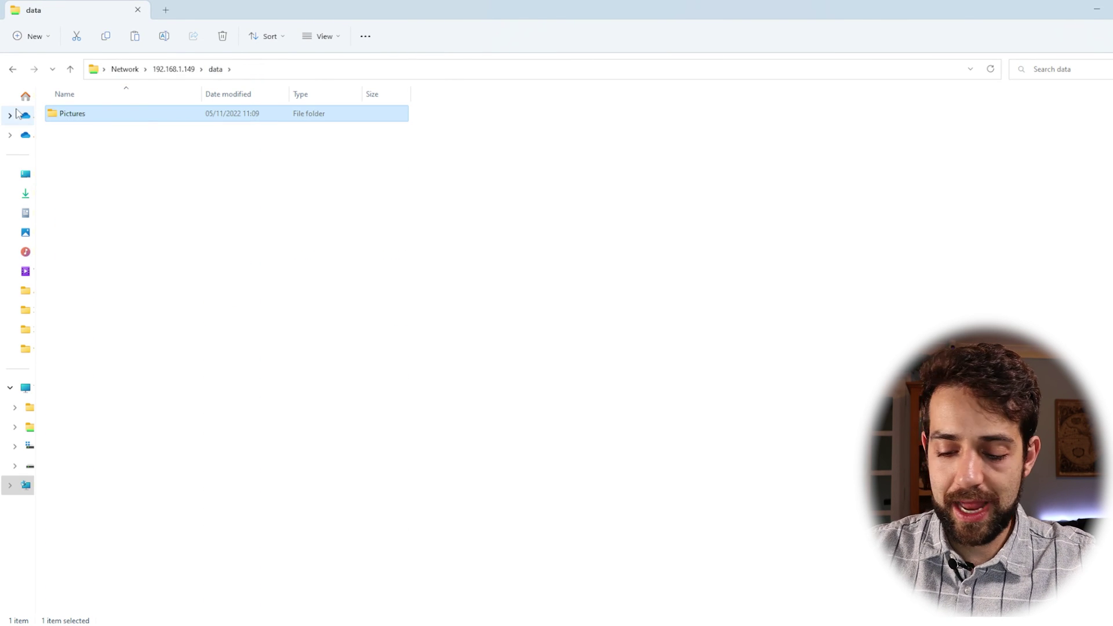
pyautogui.press('Delete')
pyautogui.press('Return')
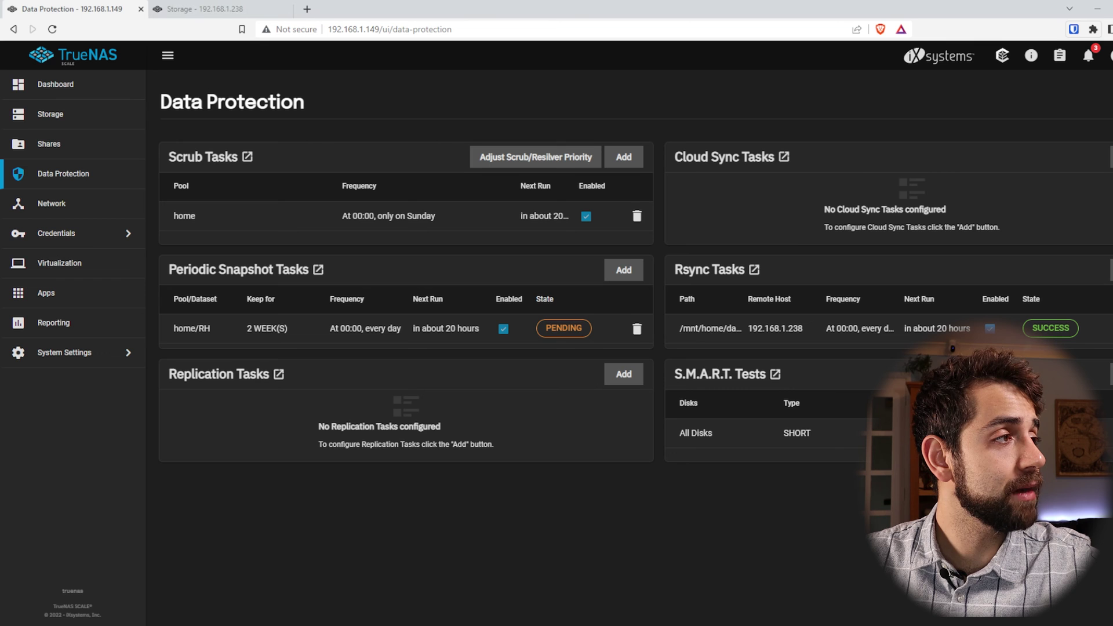
pyautogui.click(89, 121)
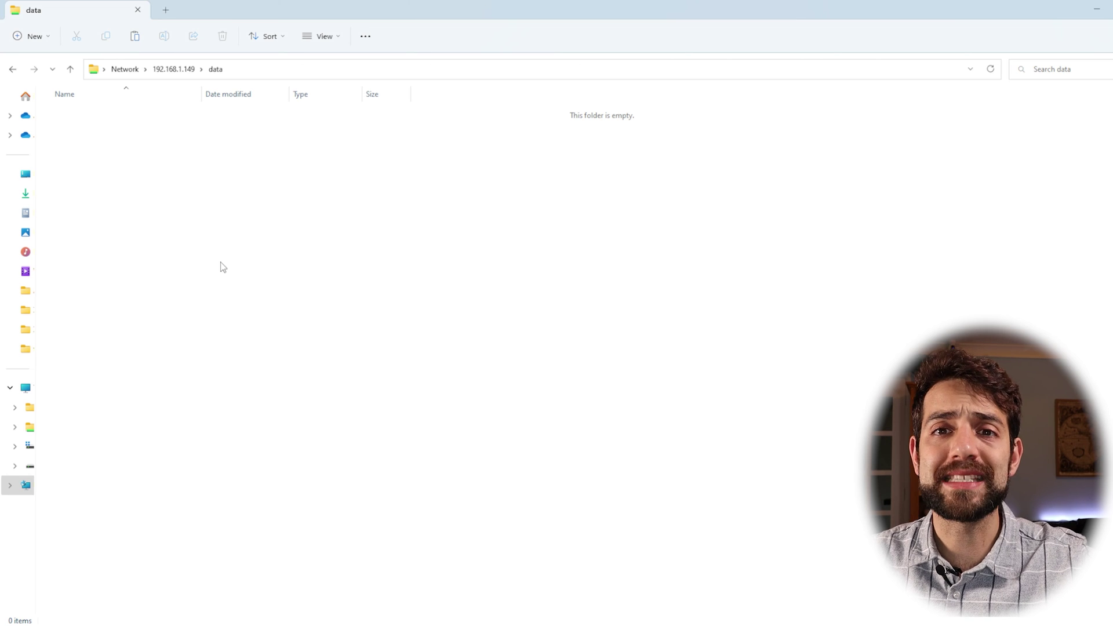
# Open the data share's properties and check its previous versions.
pyautogui.rightClick(251, 246)
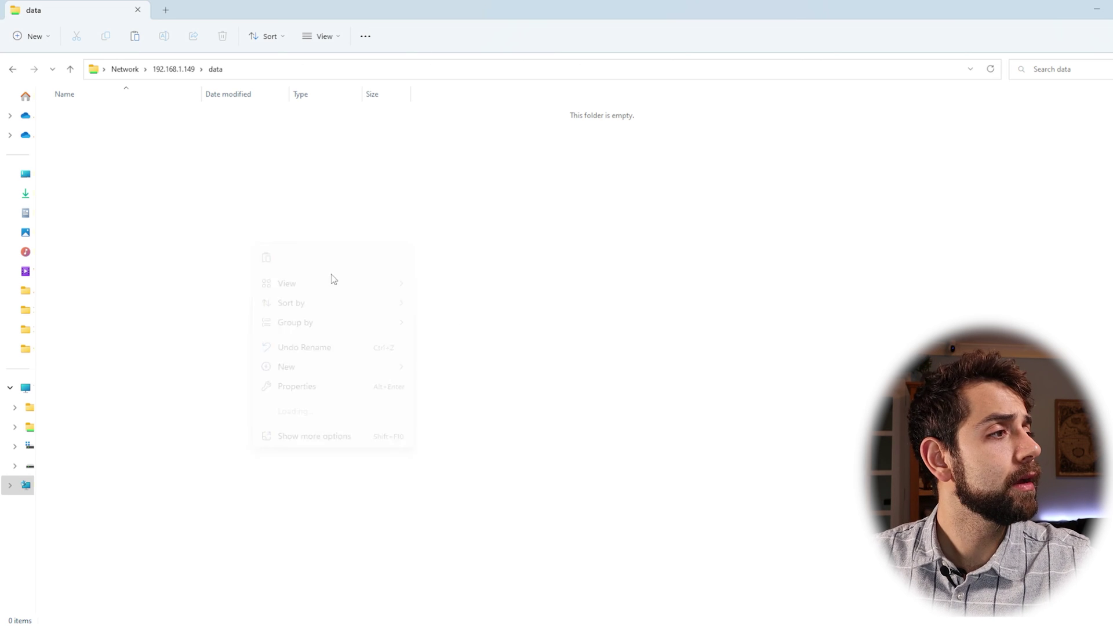
pyautogui.click(296, 387)
pyautogui.click(129, 117)
pyautogui.moveTo(169, 95); pyautogui.dragTo(577, 127)
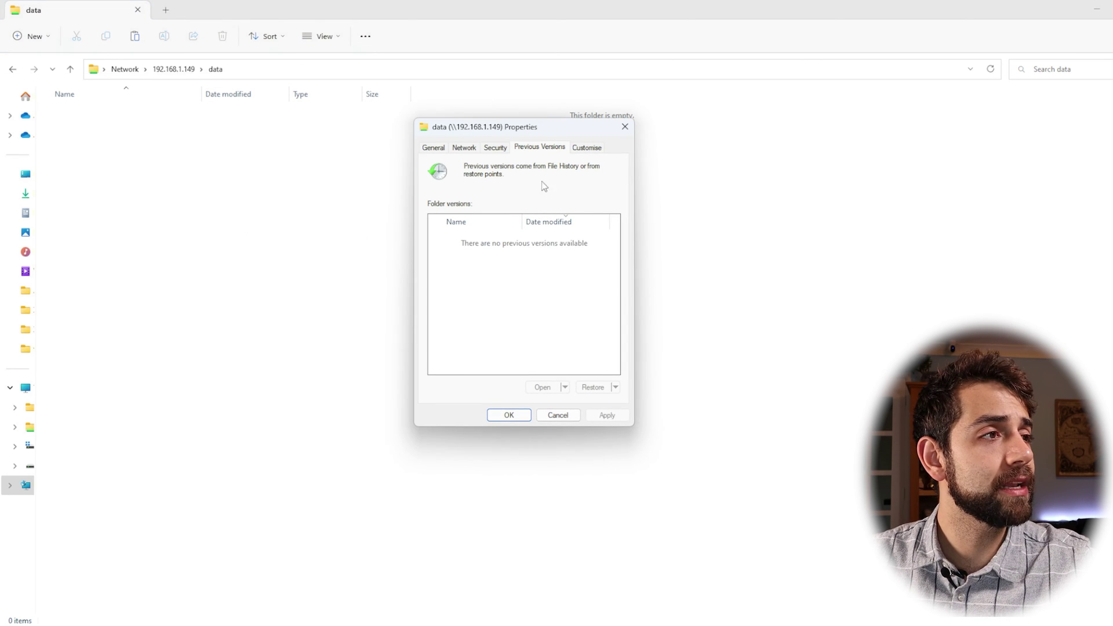
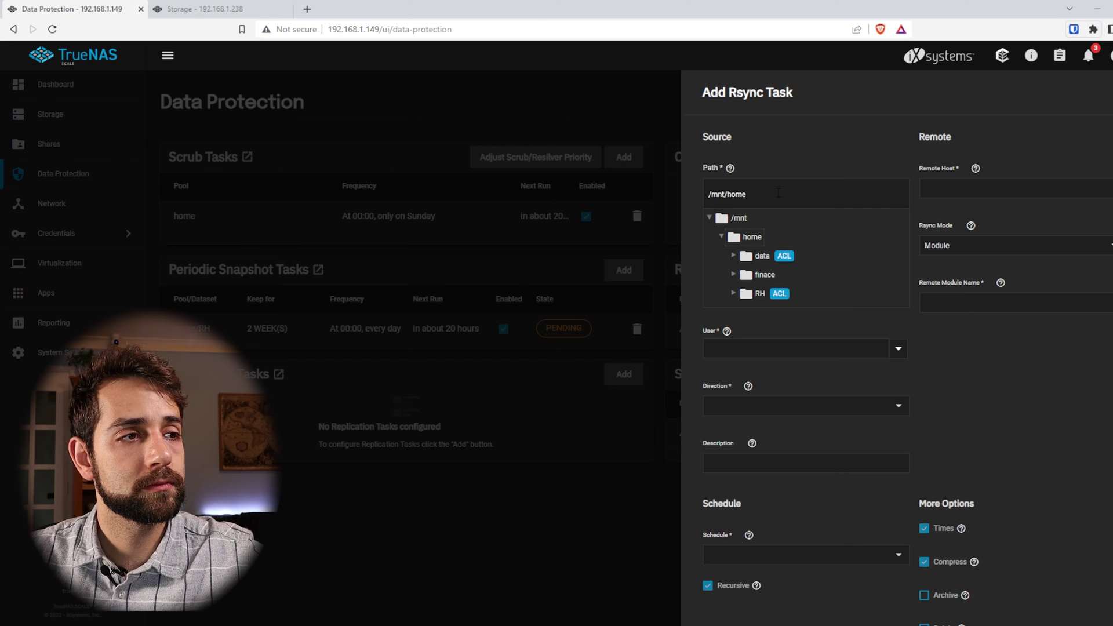
# Configure a new Rsync task with source /mnt/home/data, remote host 192.168.1.238, module backup, user root and direction Pull.
pyautogui.click(754, 257)
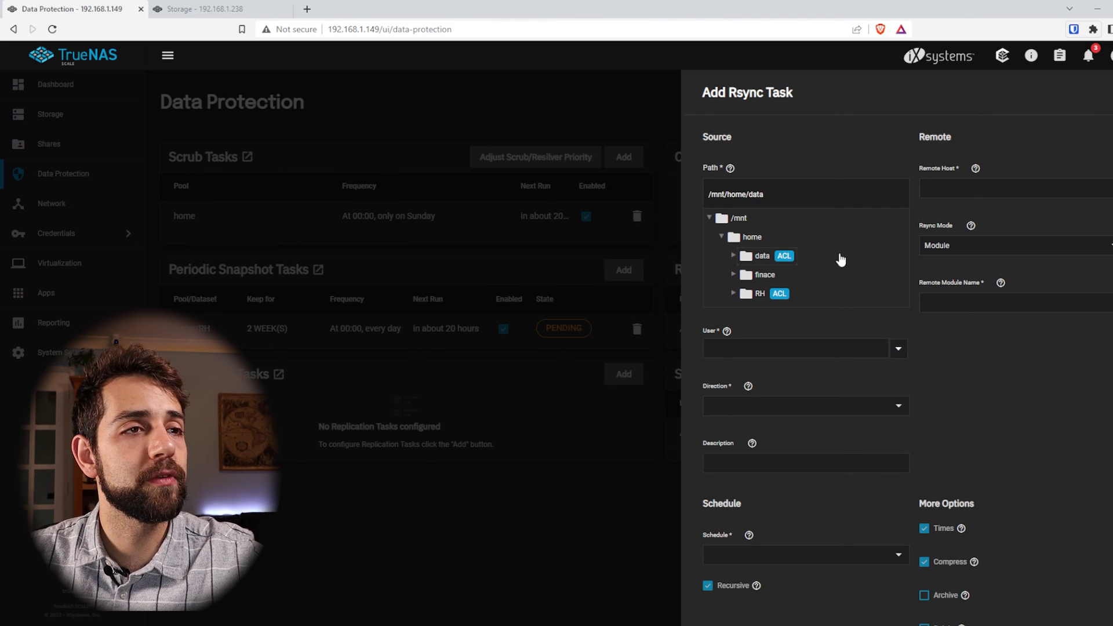
pyautogui.click(976, 191)
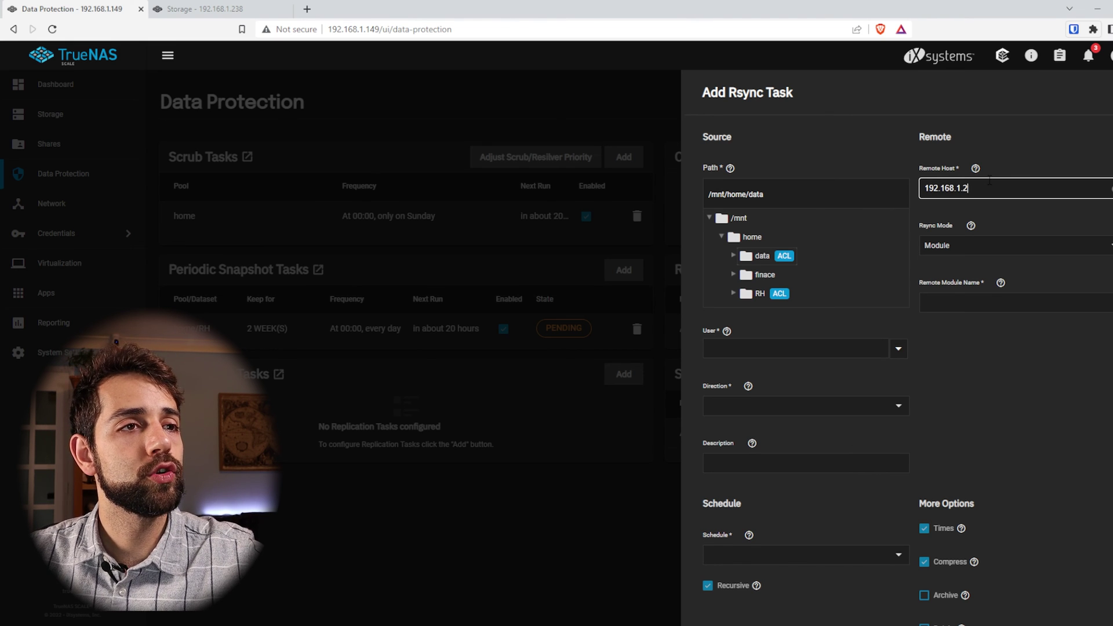
pyautogui.click(975, 300)
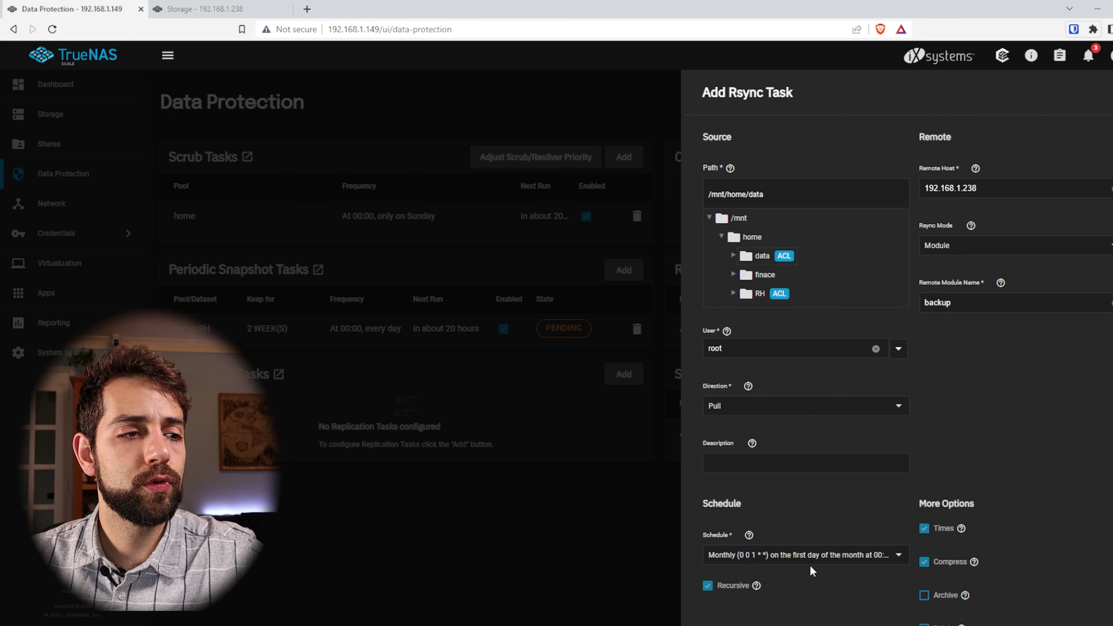
# Schedule the pull task Monthly on the first day of the month, enable Preserve Permissions, and save it.
pyautogui.click(791, 556)
pyautogui.click(781, 554)
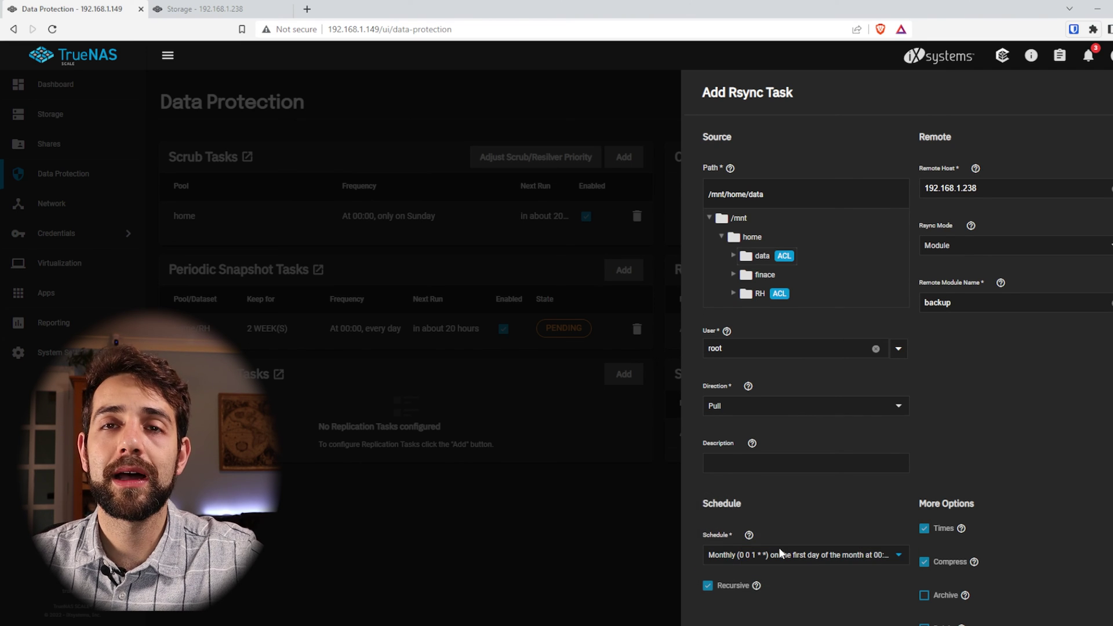
pyautogui.scroll(-5, 759, 562)
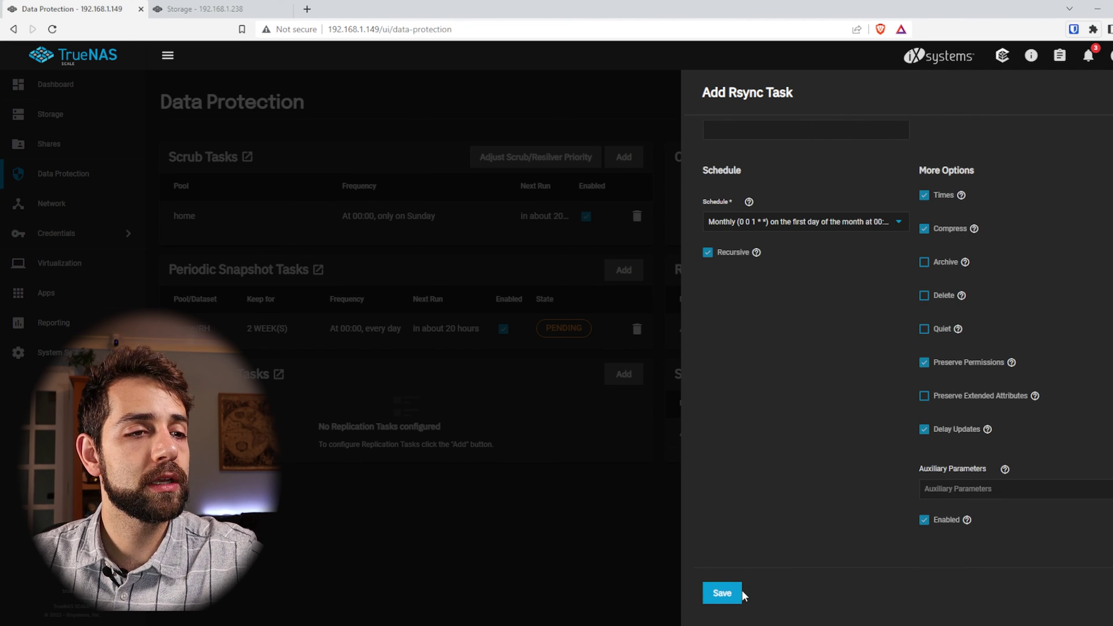
pyautogui.click(719, 597)
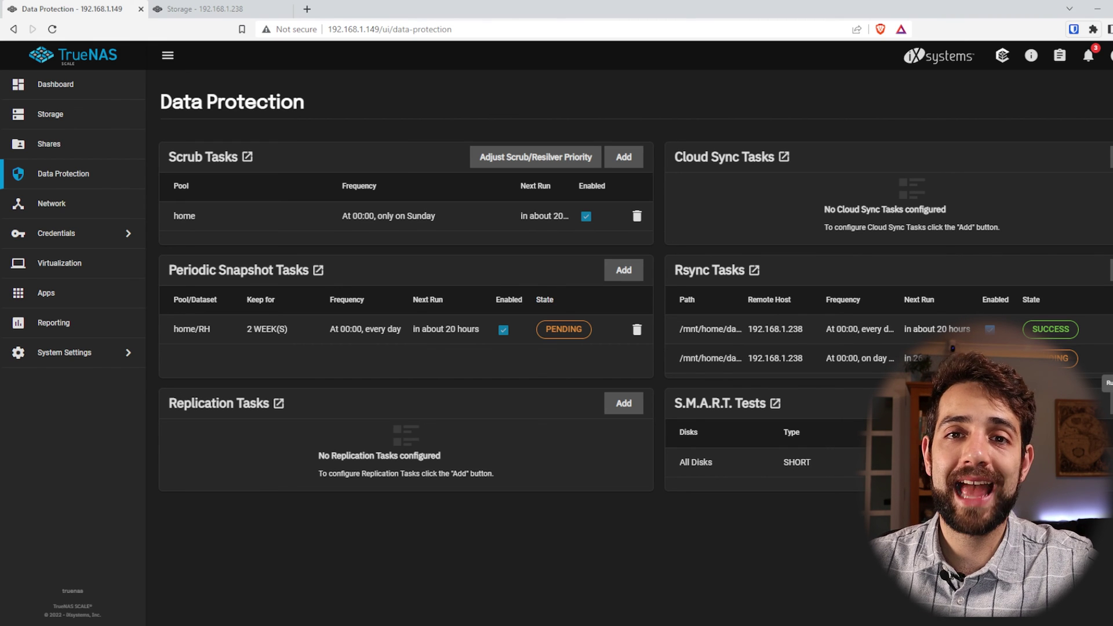
# Run the monthly pull Rsync task immediately and check the 192.168.1.149 data share in File Explorer for restored files.
pyautogui.click(1108, 383)
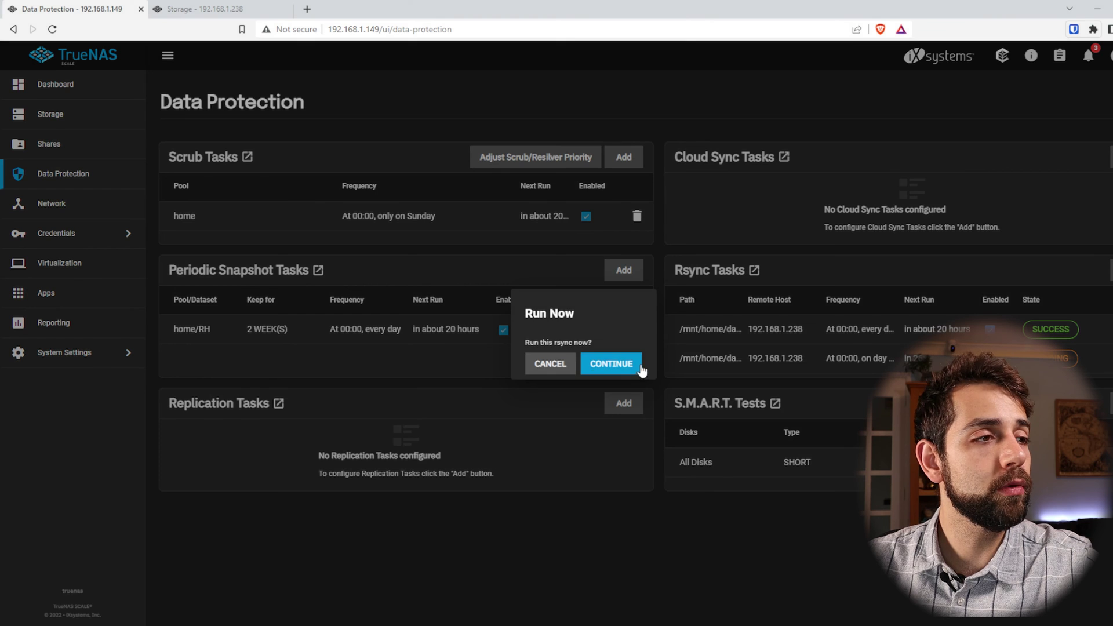
pyautogui.click(636, 367)
pyautogui.click(701, 364)
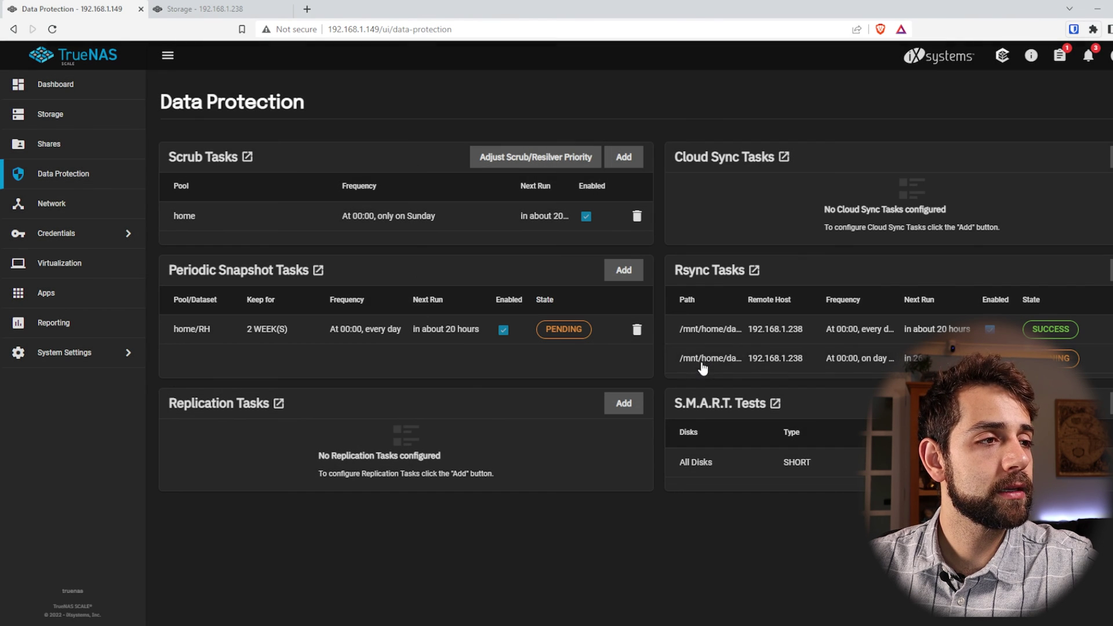
pyautogui.click(1062, 360)
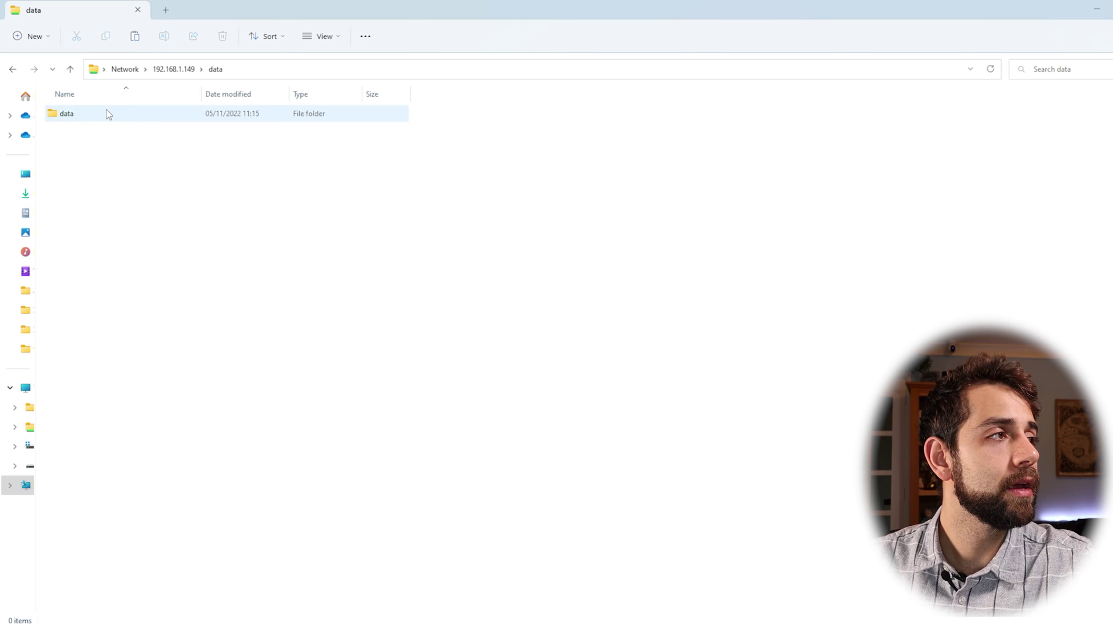
pyautogui.moveTo(109, 114)
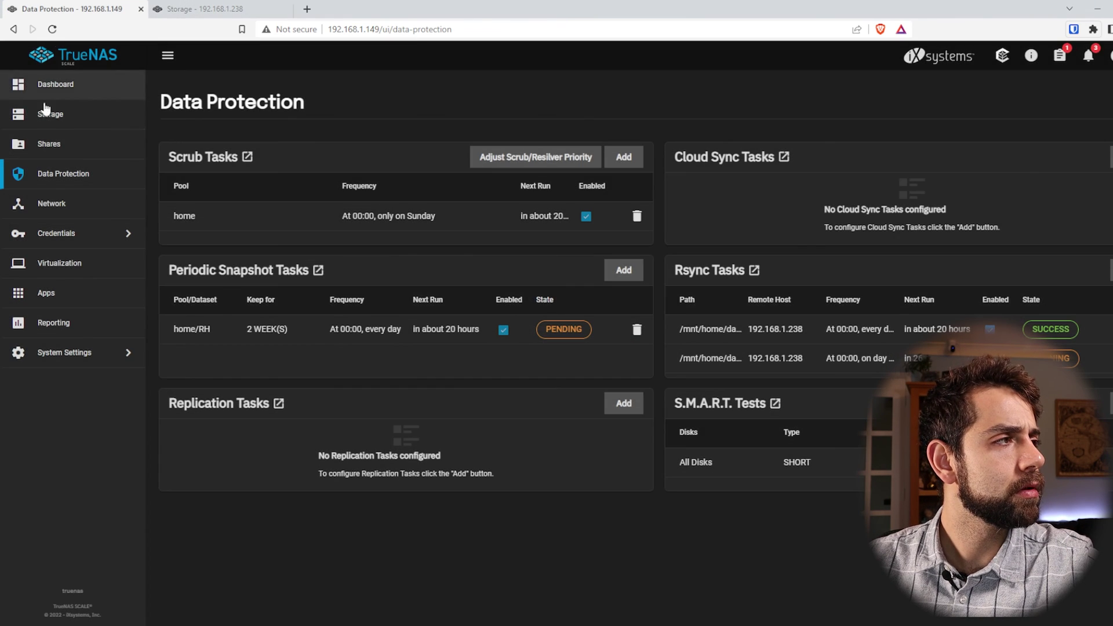
# Compare the used space of the data dataset on 192.168.1.149 with backup on 192.168.1.238, and check the Rsync tasks' states.
pyautogui.click(113, 116)
pyautogui.moveTo(482, 250); pyautogui.dragTo(447, 254)
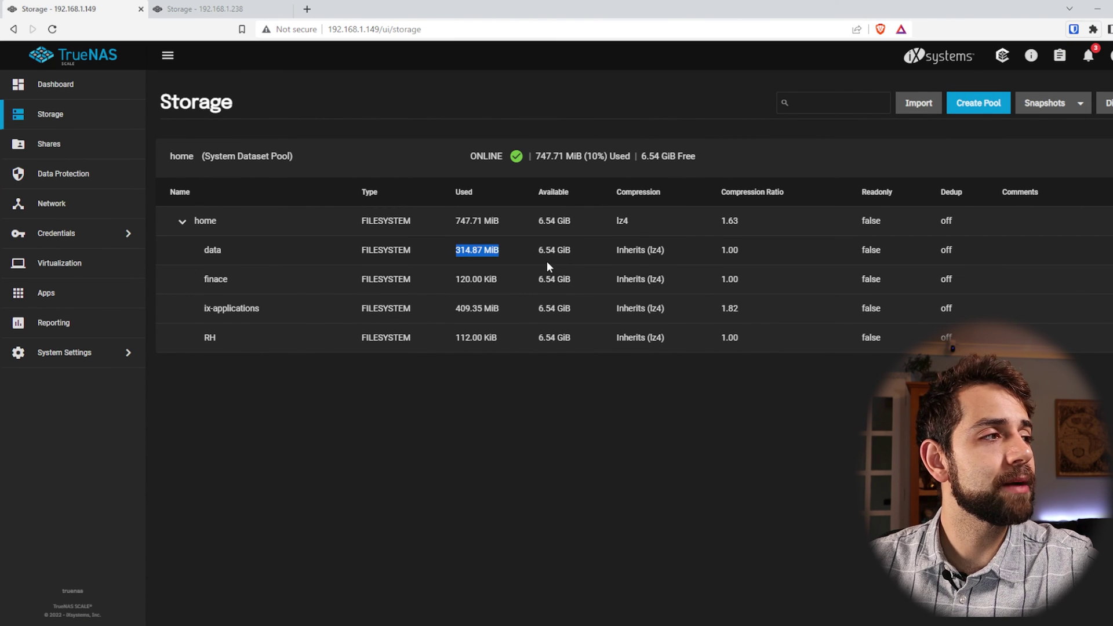
pyautogui.click(244, 9)
pyautogui.moveTo(455, 250); pyautogui.dragTo(512, 255)
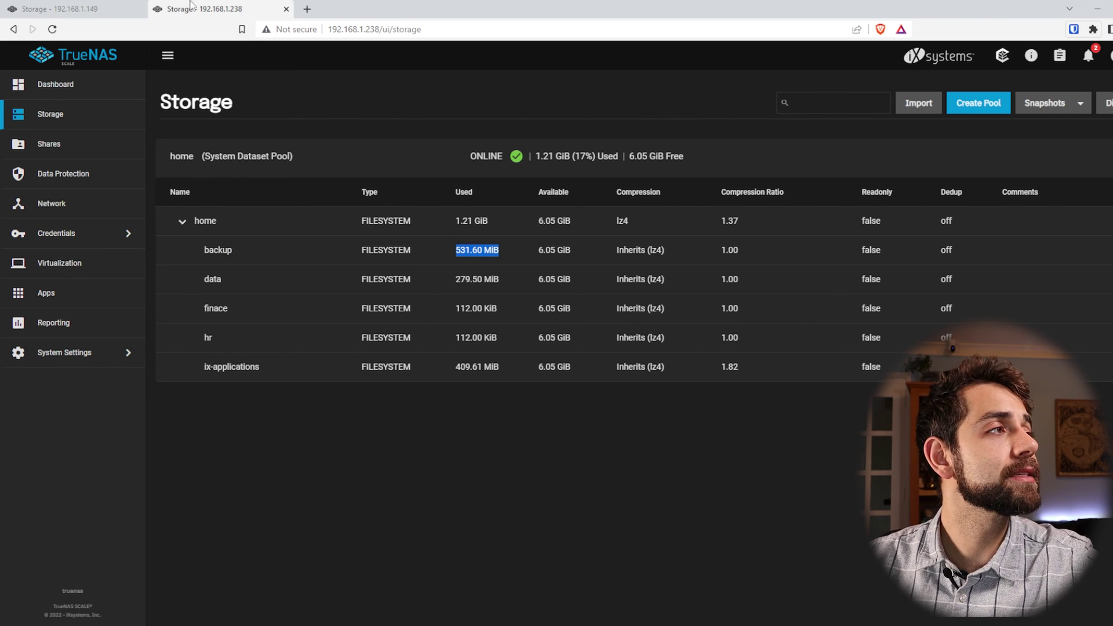
pyautogui.click(81, 5)
pyautogui.click(88, 142)
pyautogui.click(85, 111)
pyautogui.moveTo(449, 250); pyautogui.dragTo(538, 254)
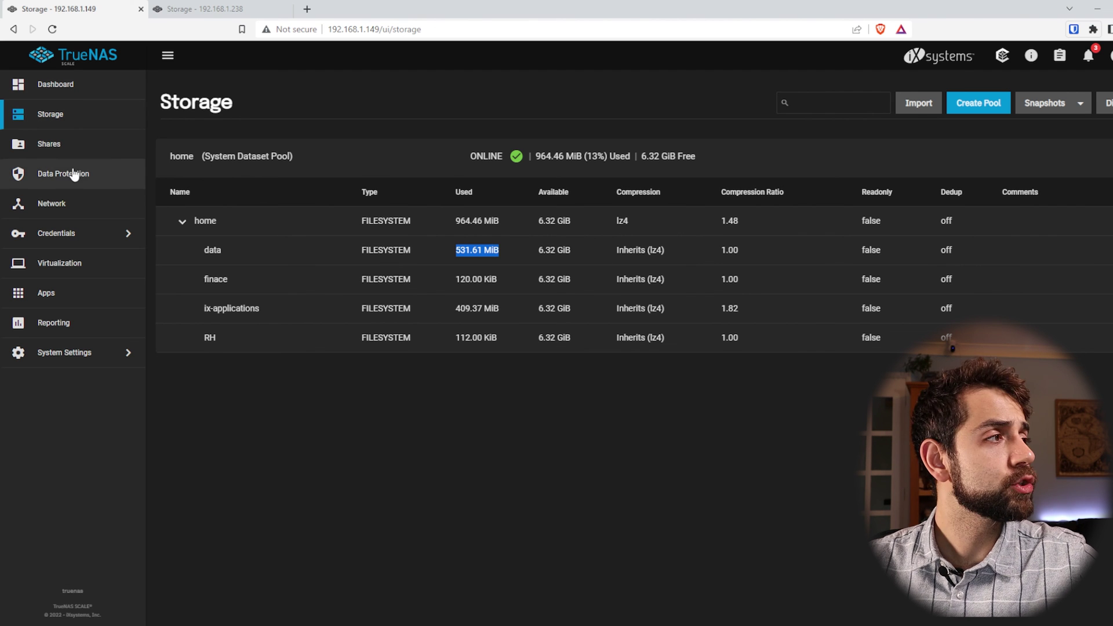
pyautogui.click(55, 176)
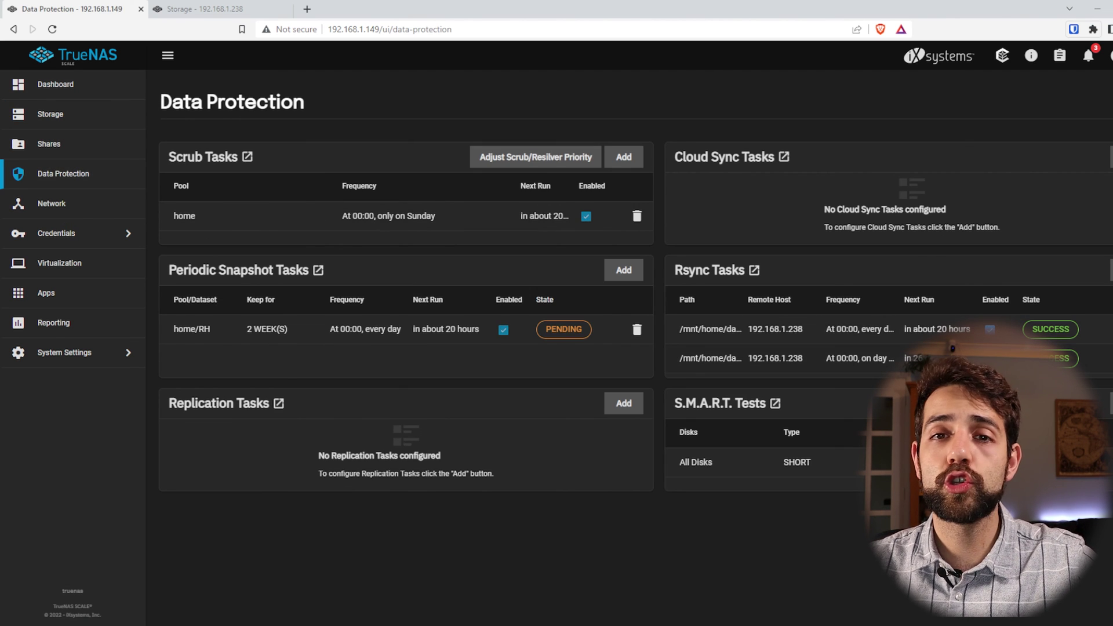